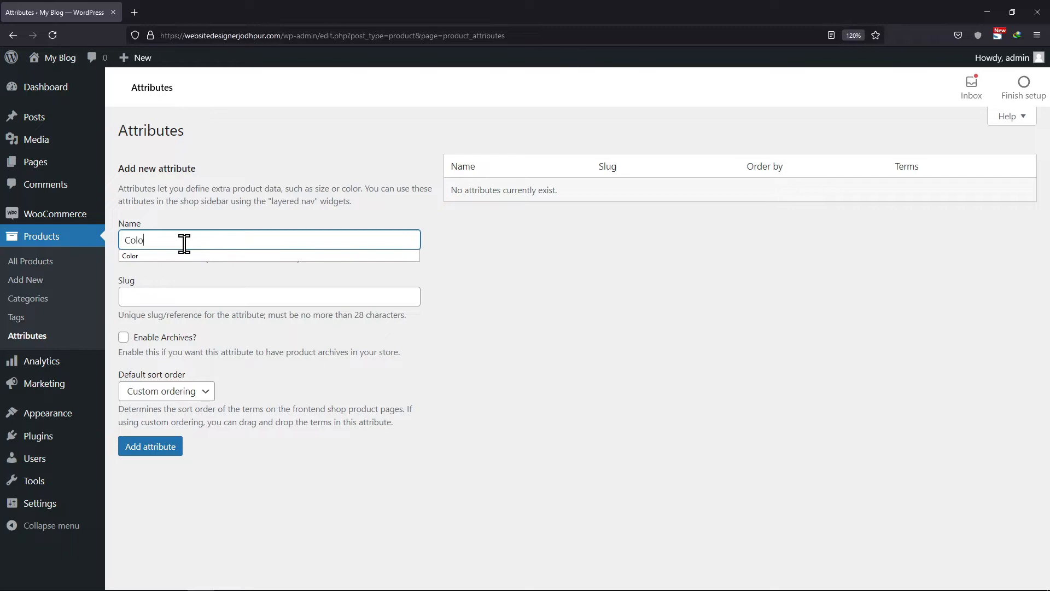
Step: Add two product attributes named Color and Size, both with custom ordering
left_click(156, 452)
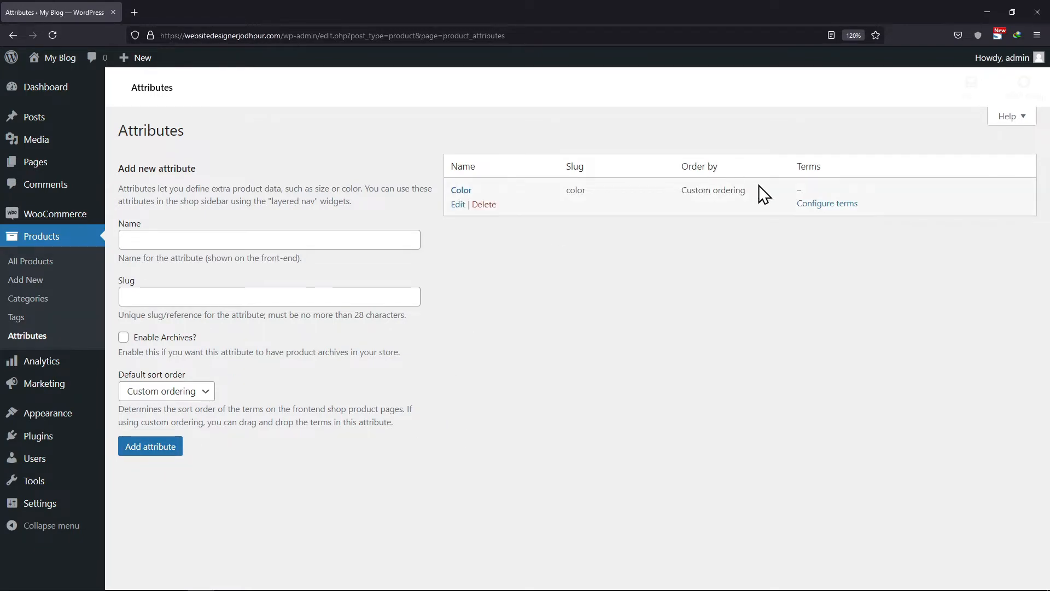
left_click(159, 241)
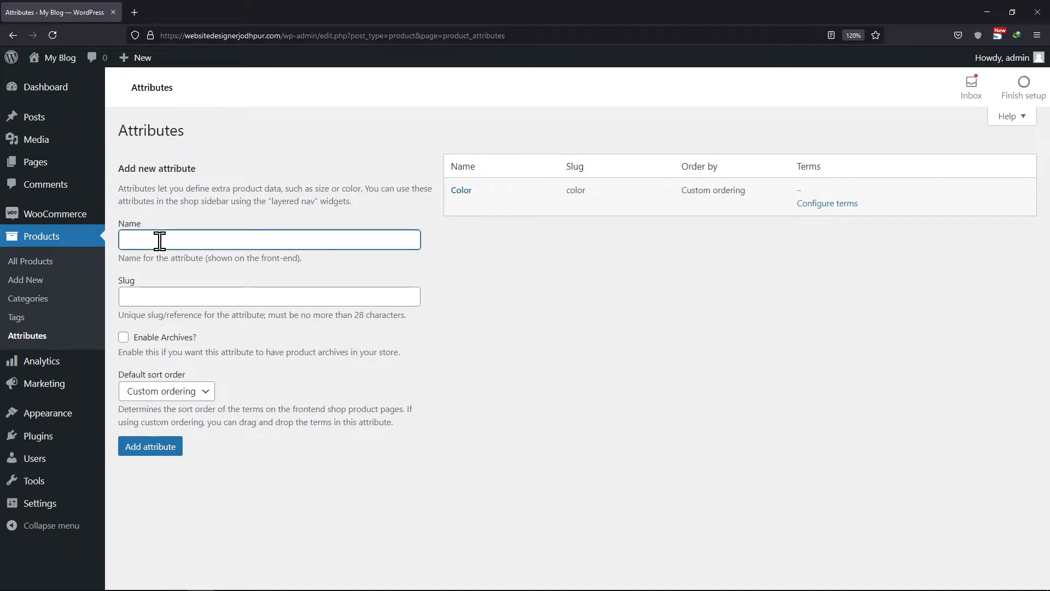
type("Size")
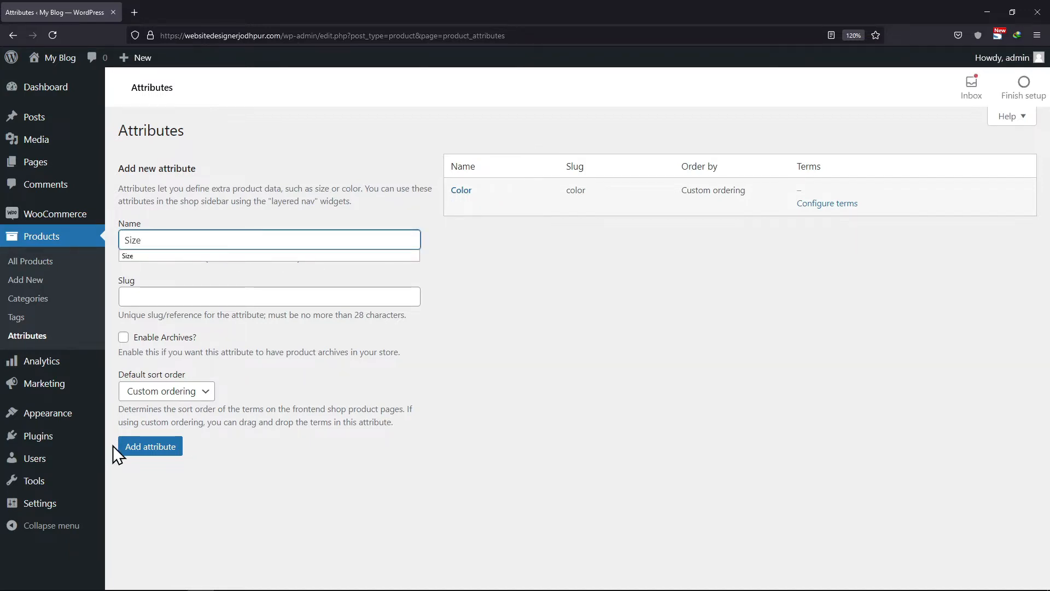
left_click(151, 448)
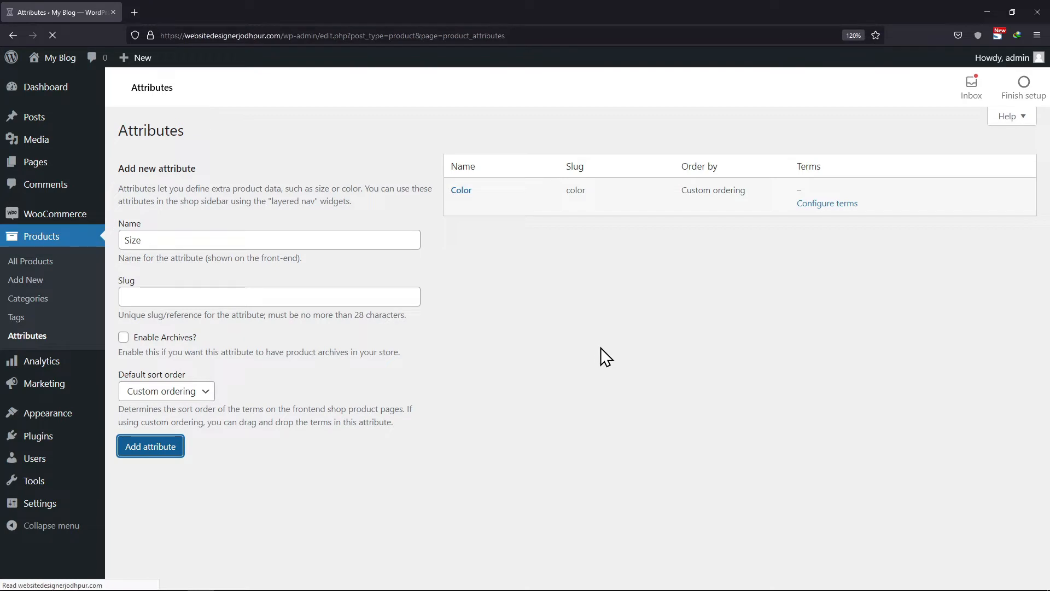
Step: Add the terms Yellow, White and Purple to the Color attribute
left_click(840, 206)
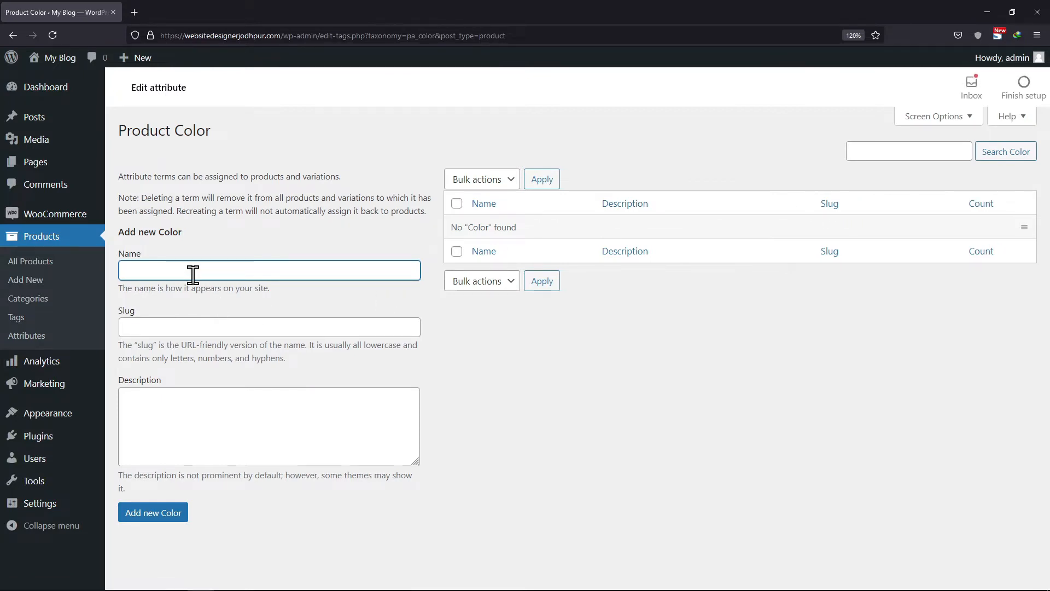
type("Yellow")
left_click(147, 515)
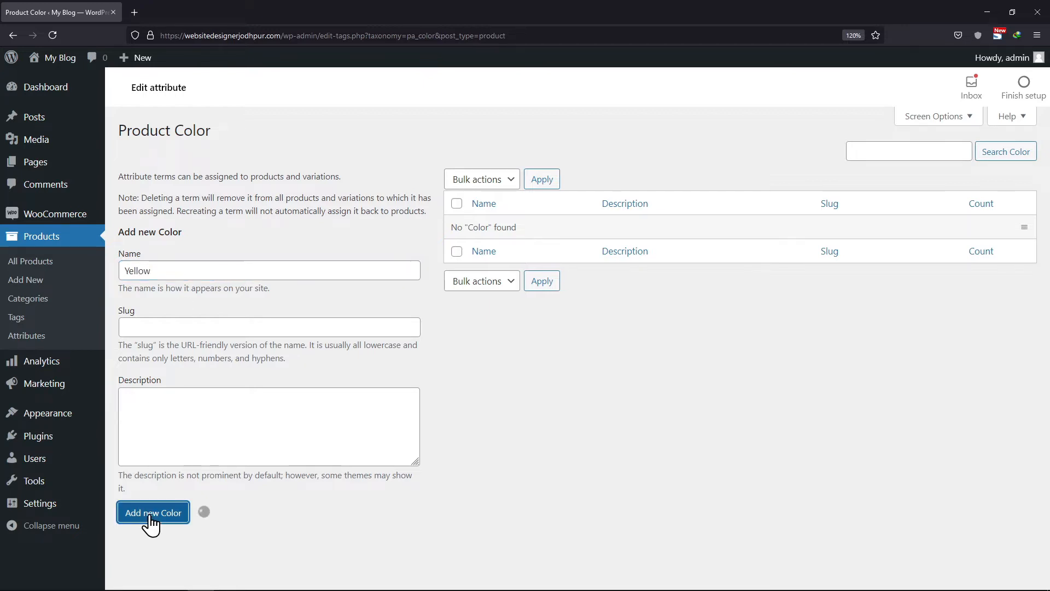
left_click(169, 269)
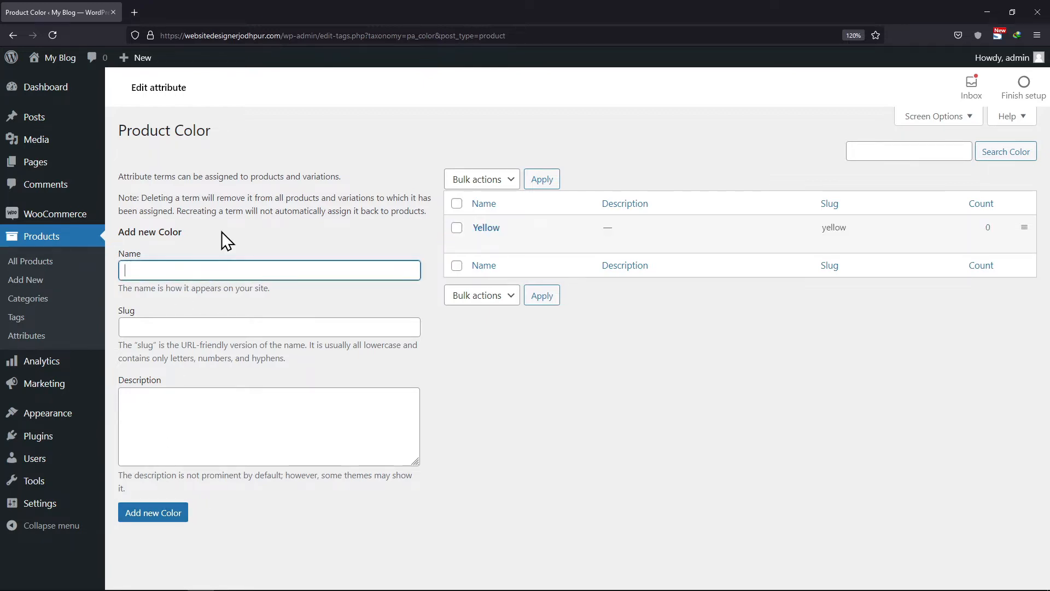
type("W")
key("BackSpace")
type("White")
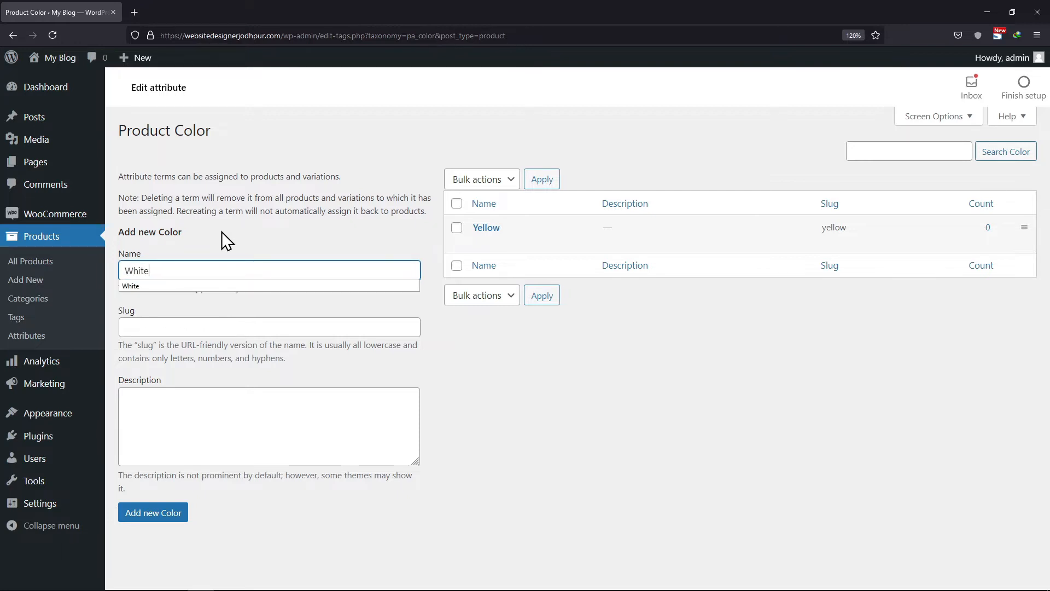
left_click(142, 514)
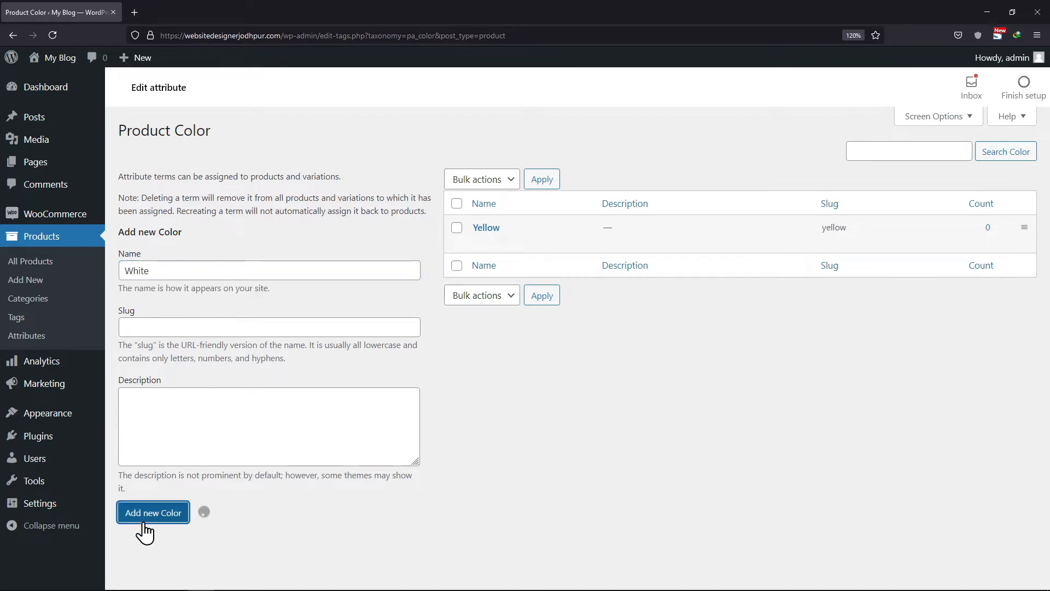
left_click(171, 275)
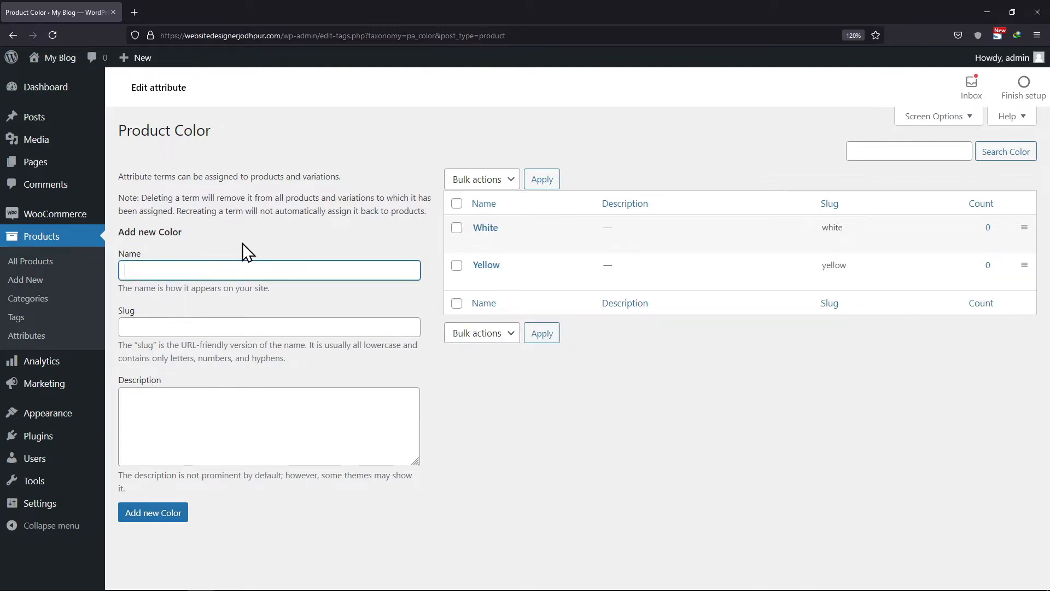
type("Purple")
left_click(156, 517)
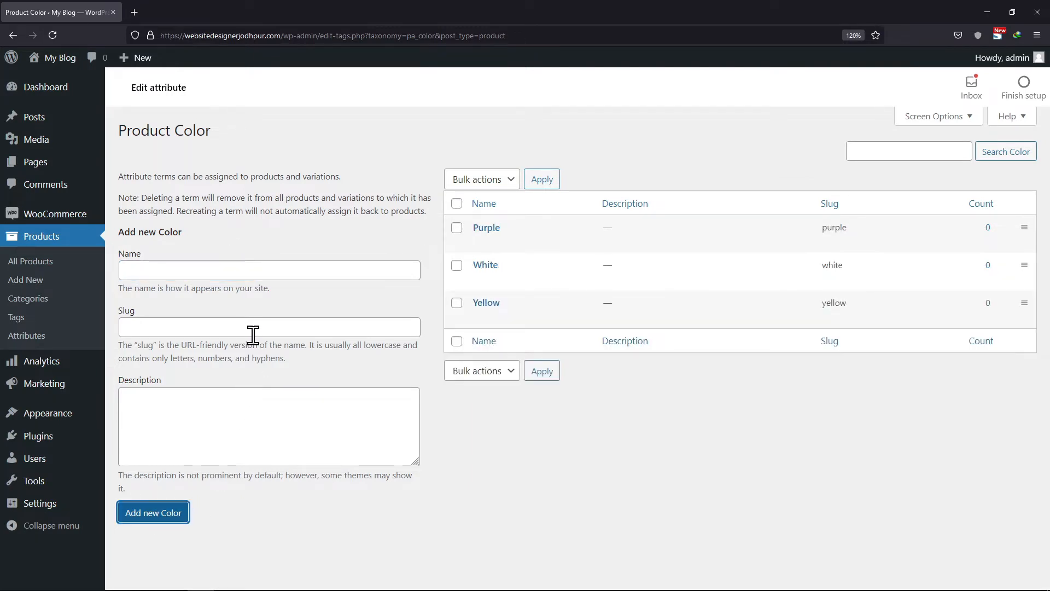
Step: Add the terms Big, Medium and Small to the Size attribute
left_click(30, 335)
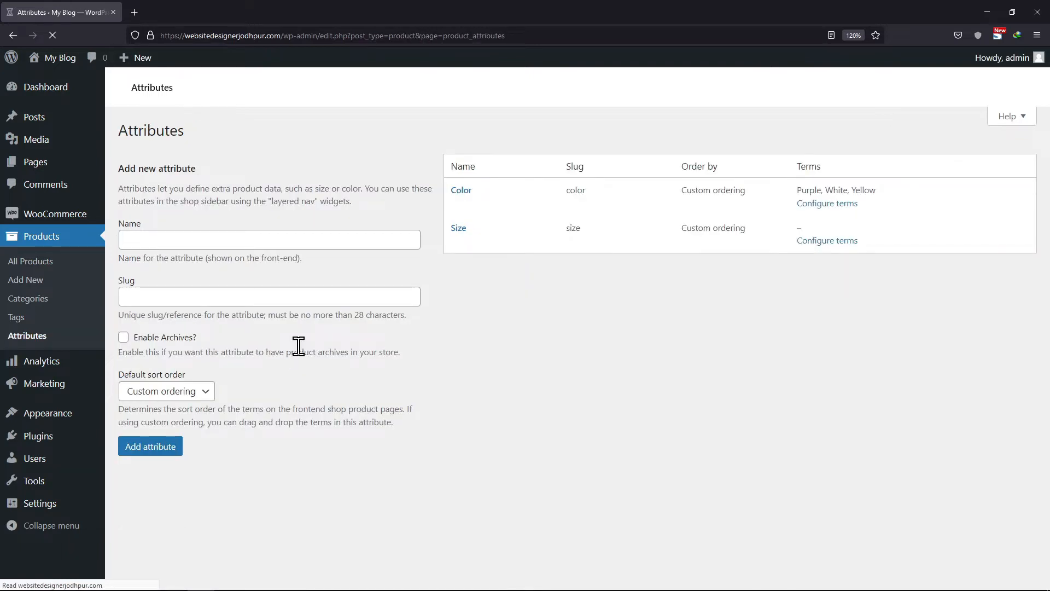
left_click(847, 241)
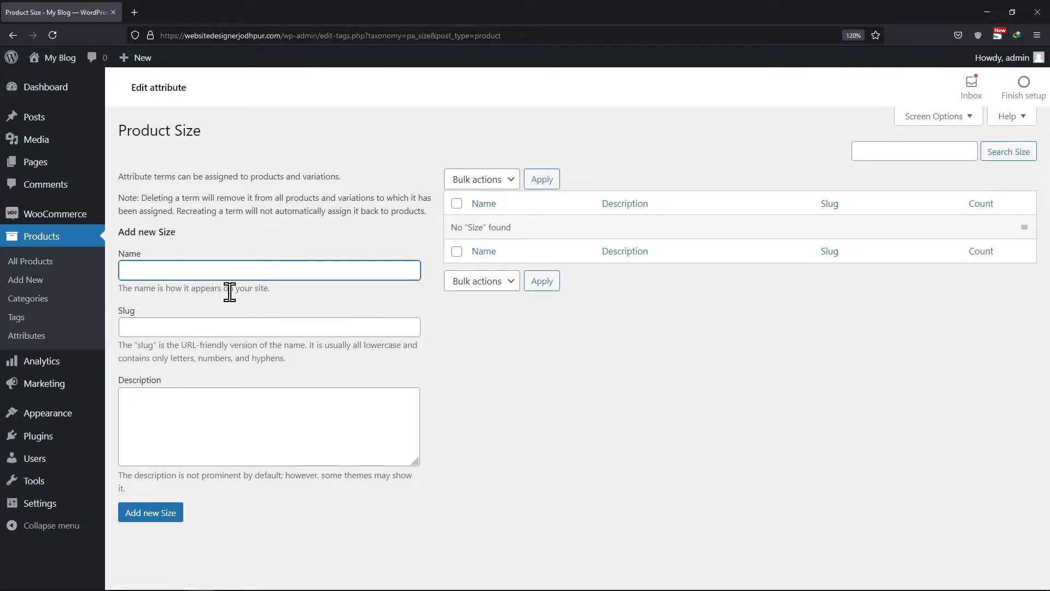
type("Big")
left_click(148, 517)
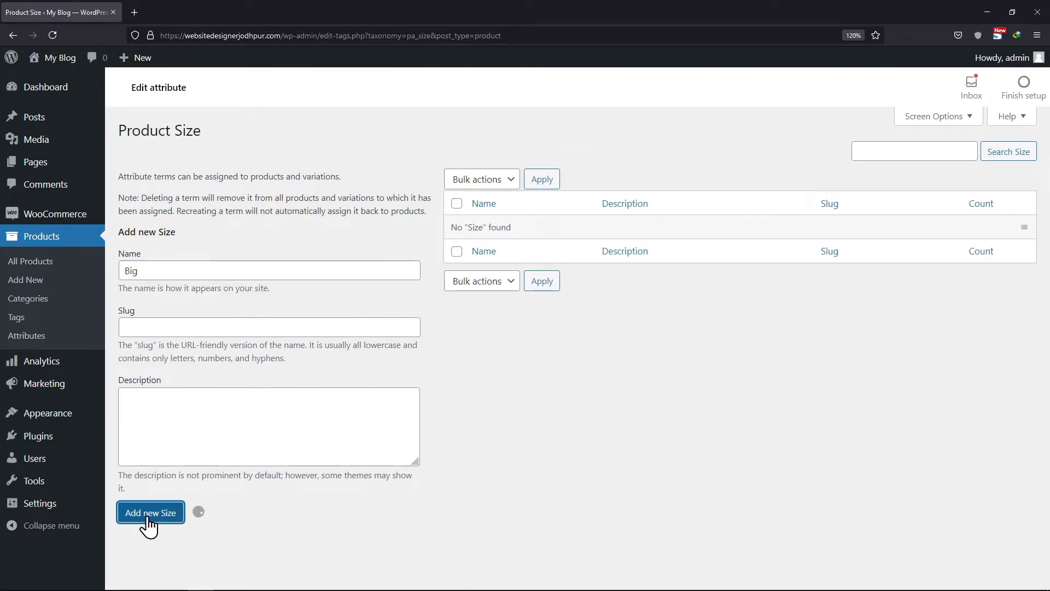
left_click(181, 265)
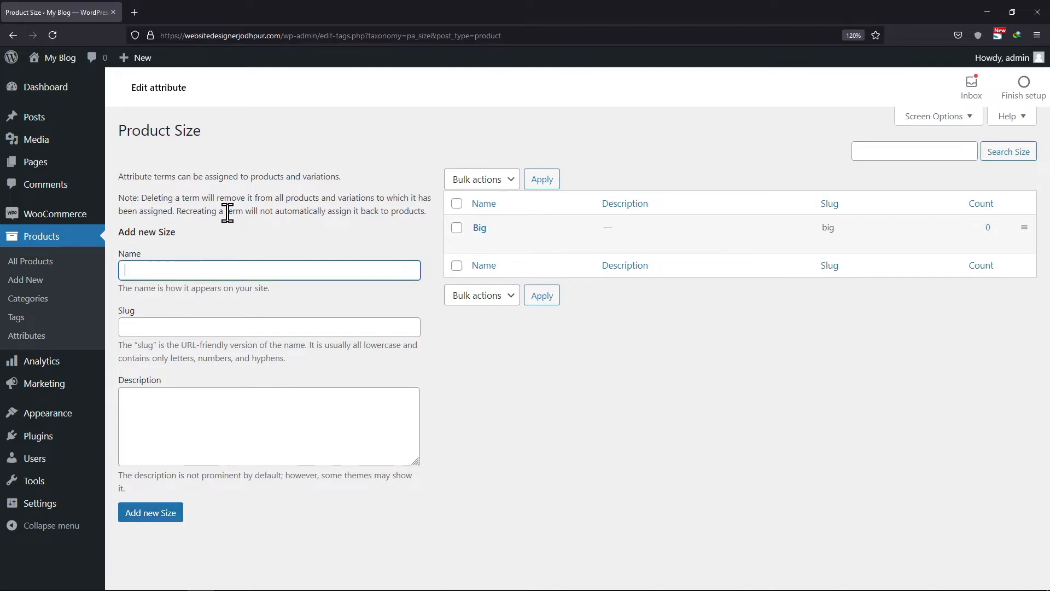
type("Medium")
left_click(147, 513)
left_click(217, 275)
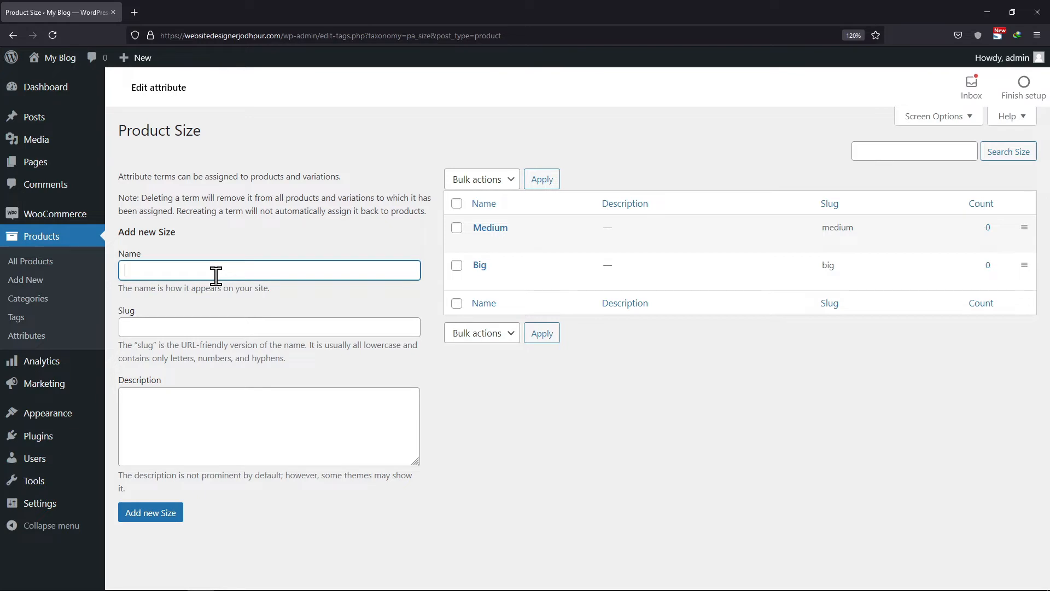
type("Sm")
left_click(203, 285)
left_click(146, 524)
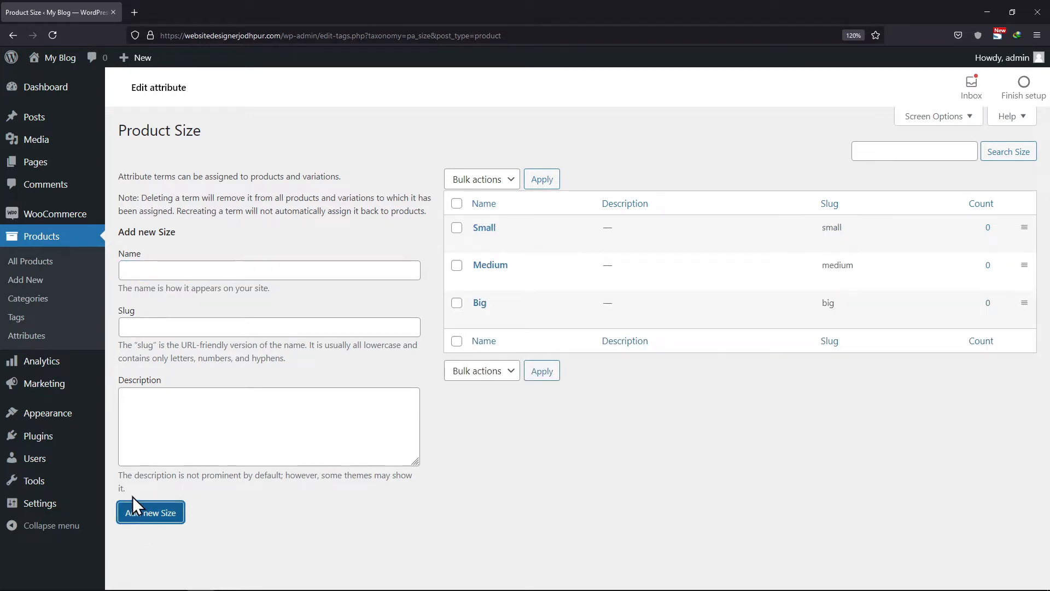
Step: Open the Elephant product for editing and set its product type to Variable product
left_click(46, 261)
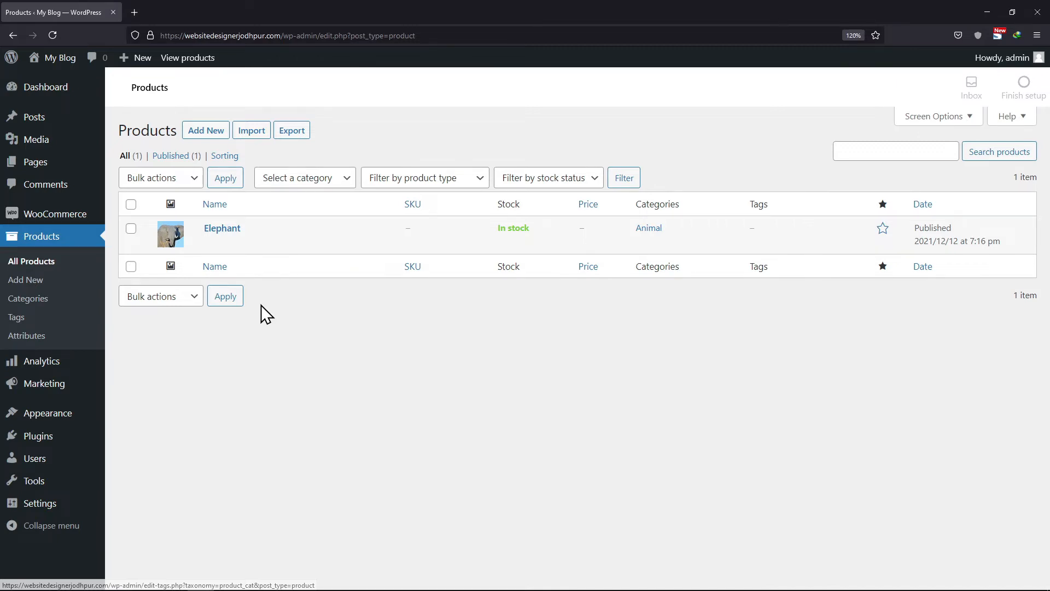
left_click(240, 243)
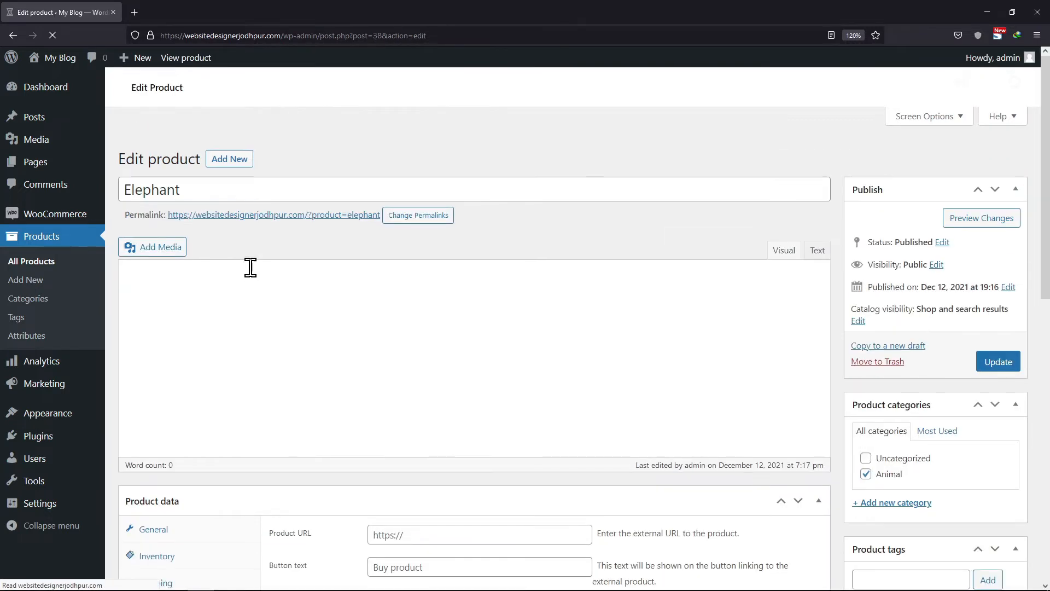
scroll(241, 248, "down", 5)
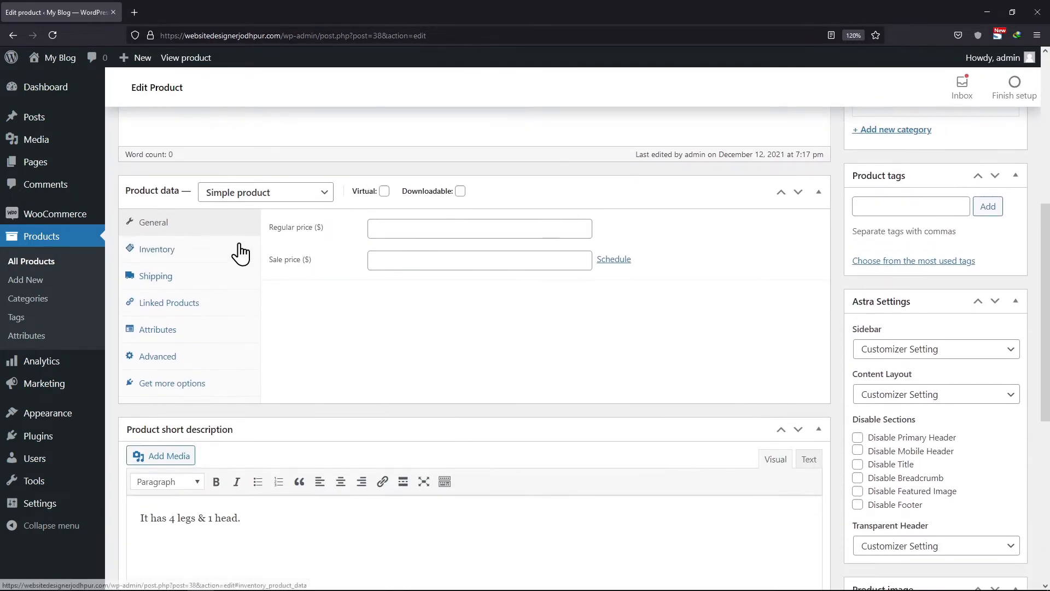
left_click(260, 193)
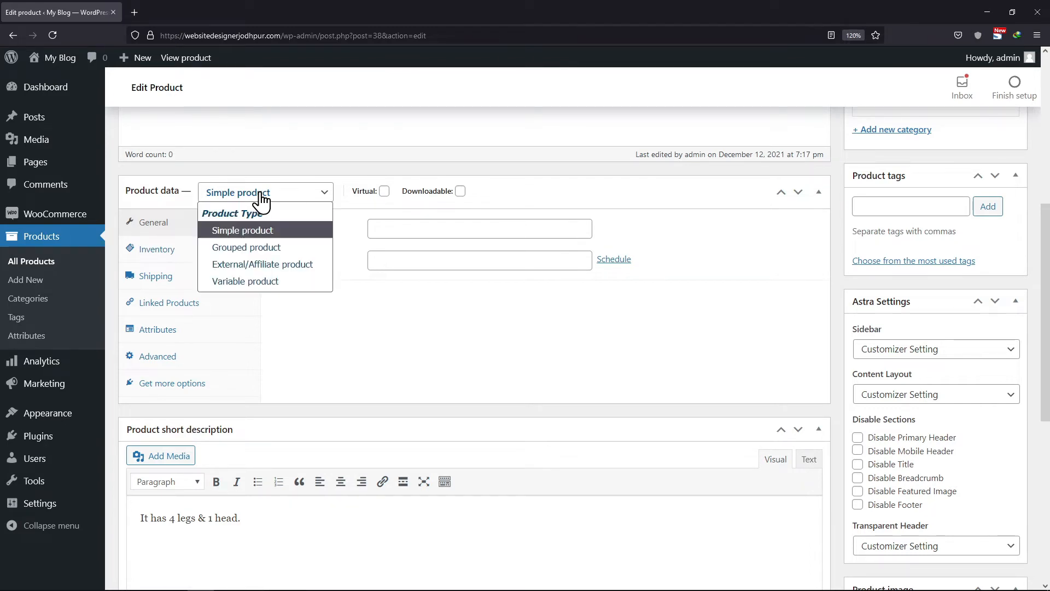
left_click(261, 281)
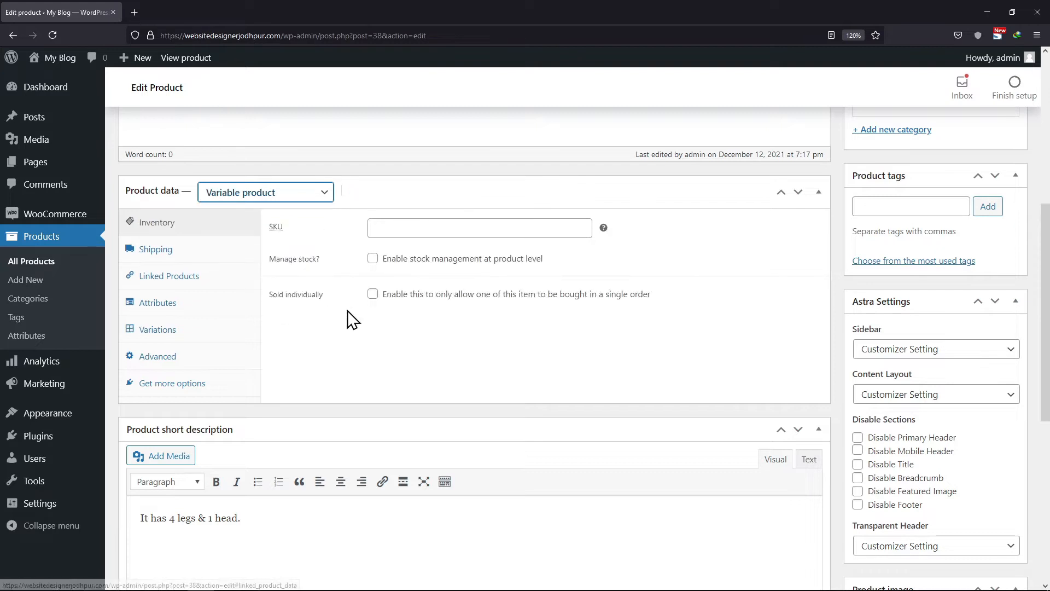
Step: Add the Color attribute to the Elephant product's data
left_click(167, 307)
left_click(171, 333)
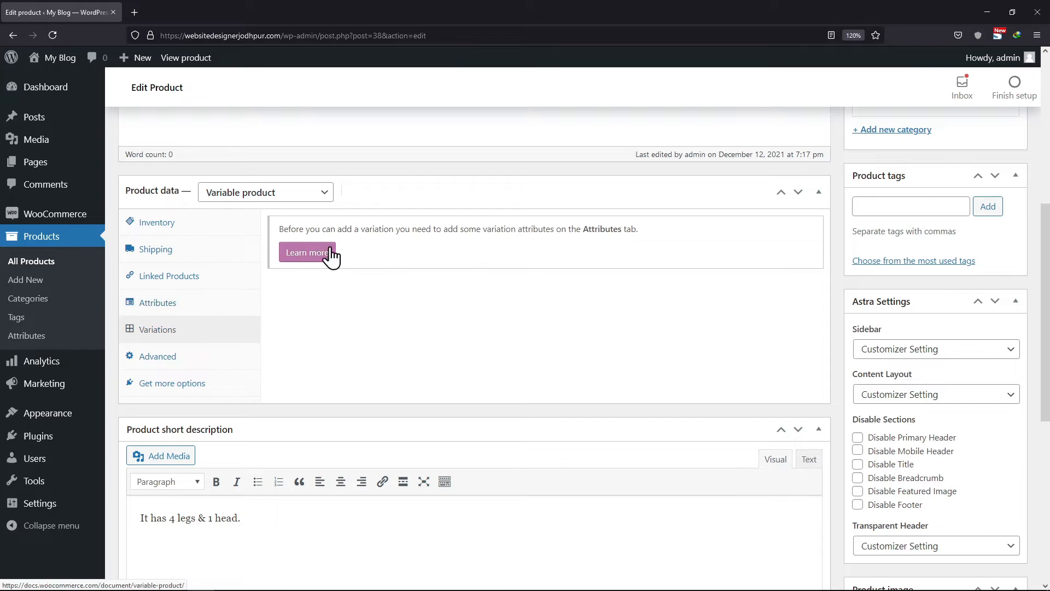
left_click(203, 307)
left_click(330, 224)
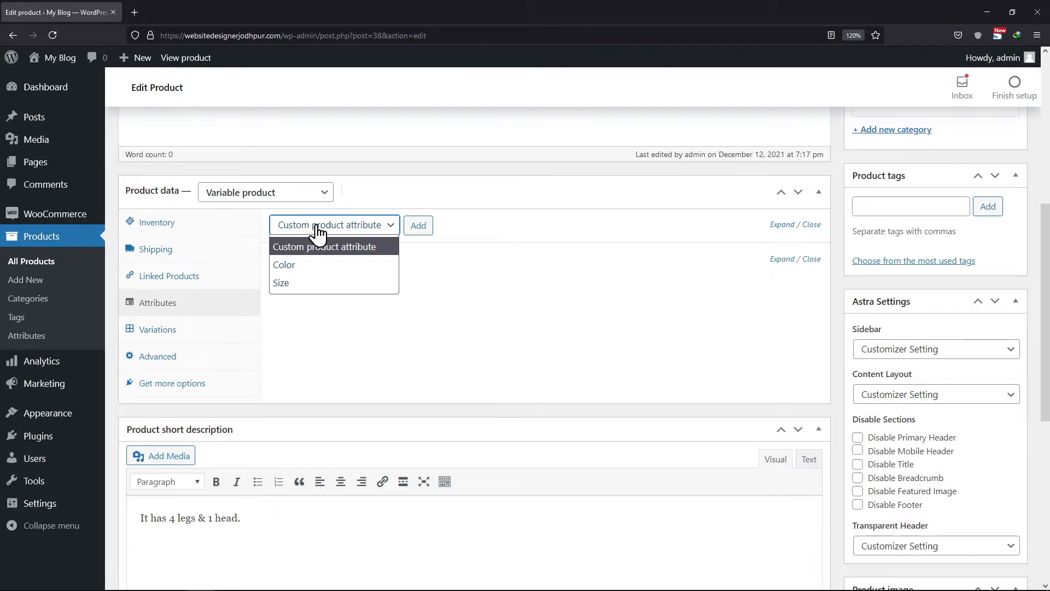
left_click(291, 264)
left_click(420, 225)
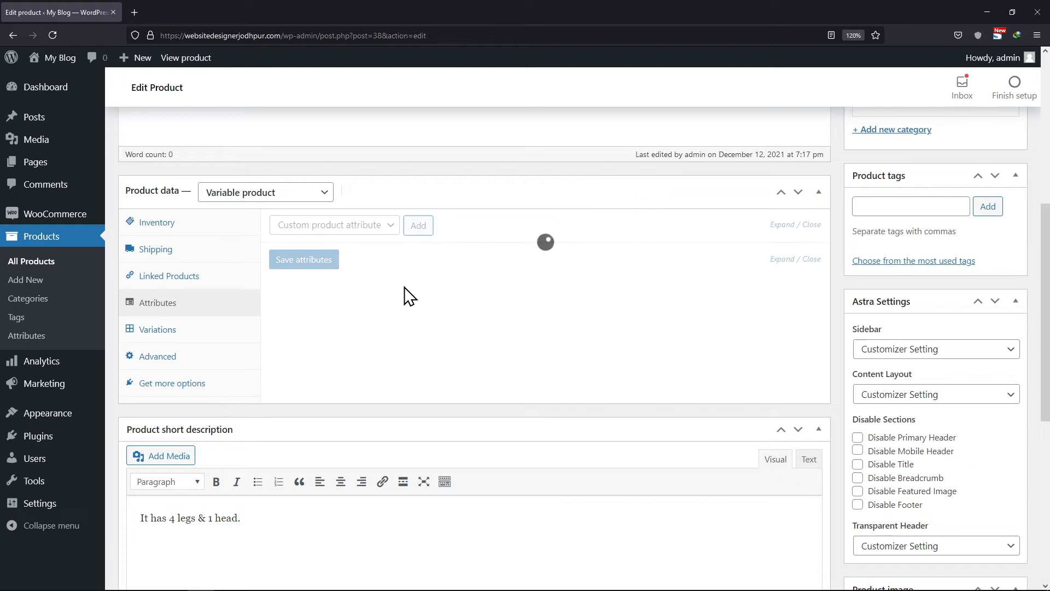
Step: Give the Color attribute the values Purple, White and Yellow, enable it for variations and save the attributes
left_click(428, 300)
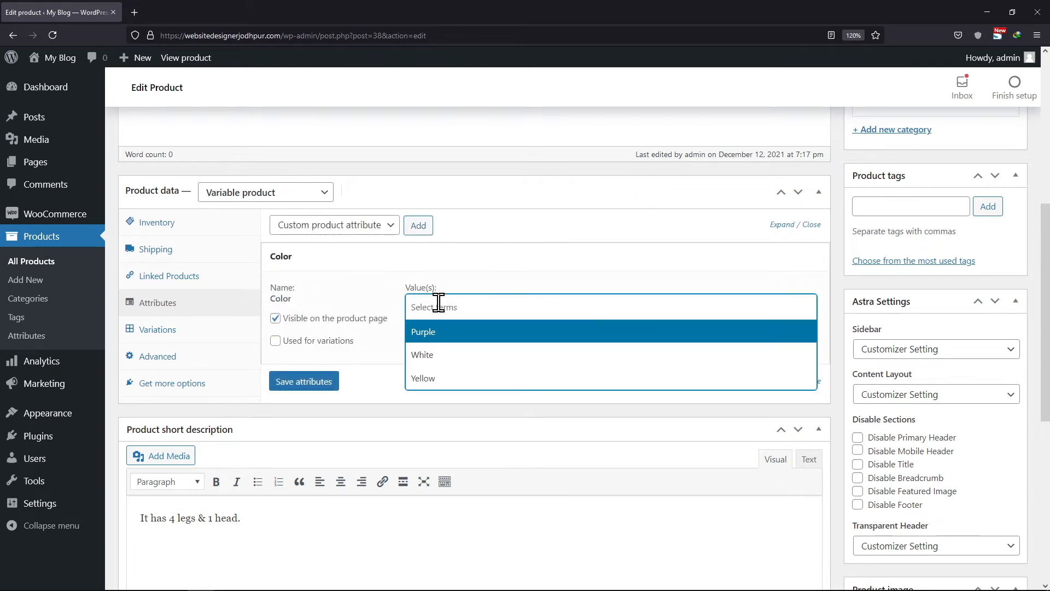
left_click(426, 332)
left_click(483, 309)
left_click(458, 356)
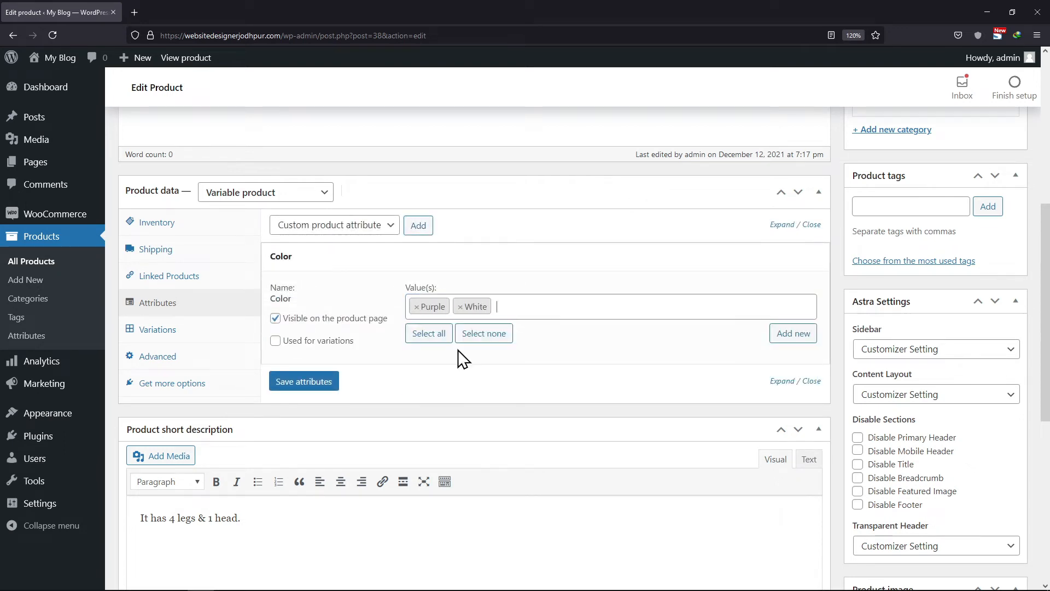
left_click(509, 307)
left_click(487, 377)
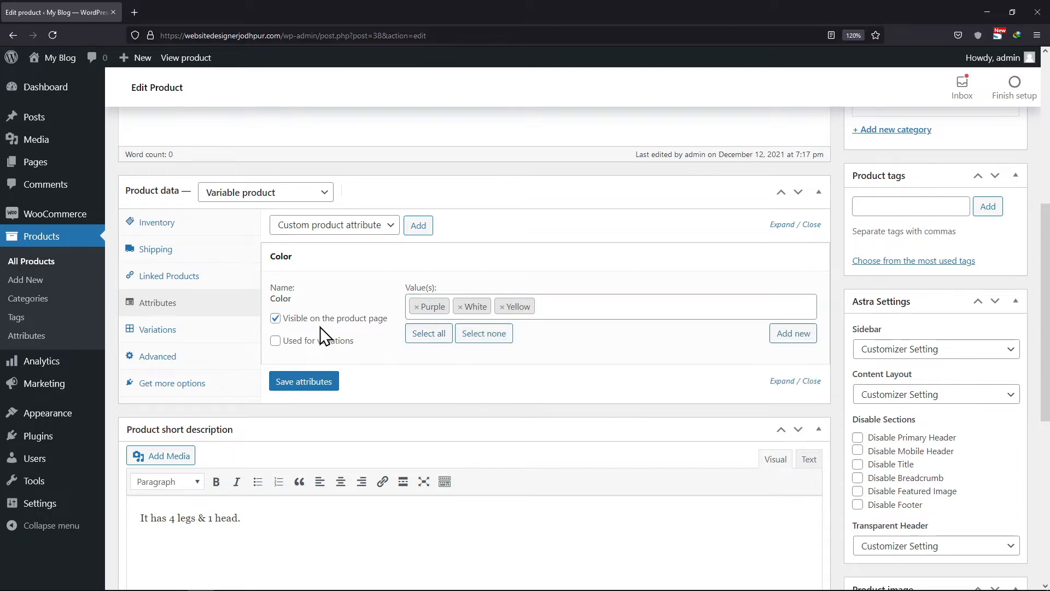
left_click(276, 342)
left_click(318, 383)
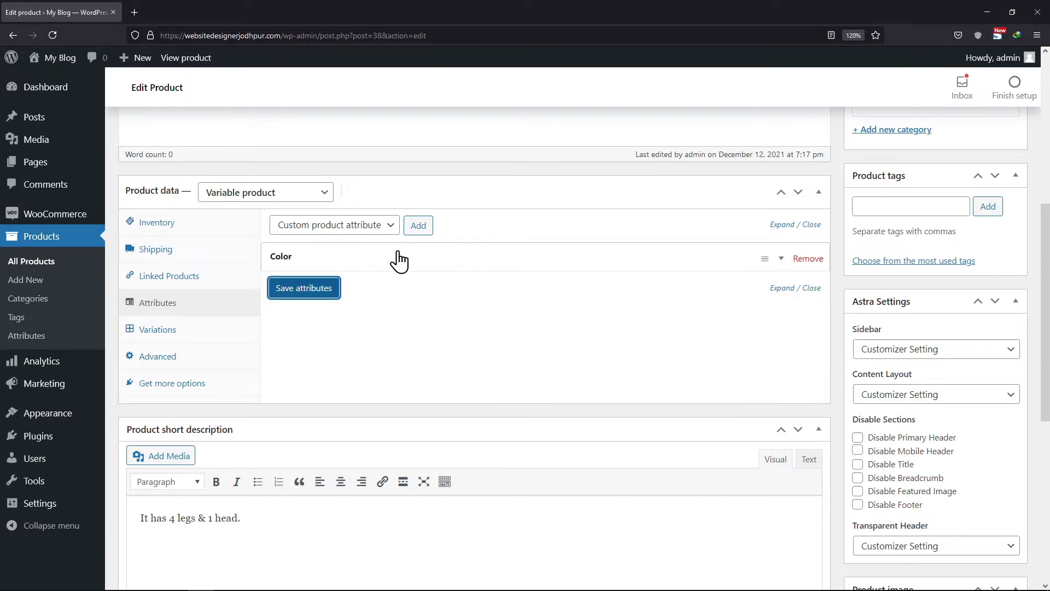
Step: Add the Size attribute with the values Big, Medium and Small, enable it for variations and save the attributes
left_click(378, 228)
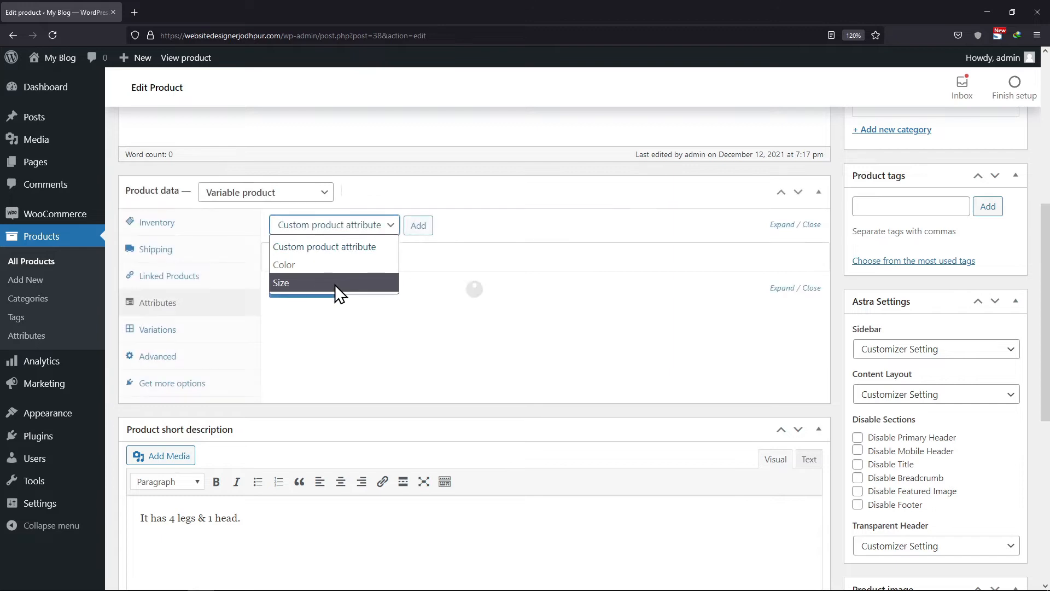
left_click(335, 283)
left_click(419, 225)
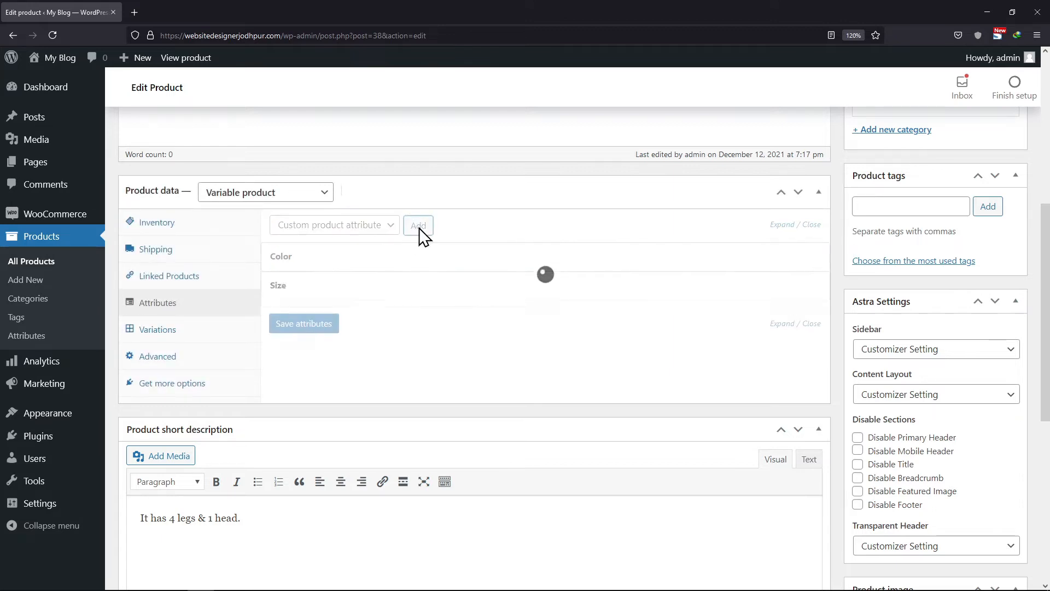
left_click(432, 335)
left_click(444, 366)
left_click(527, 335)
left_click(470, 385)
left_click(524, 344)
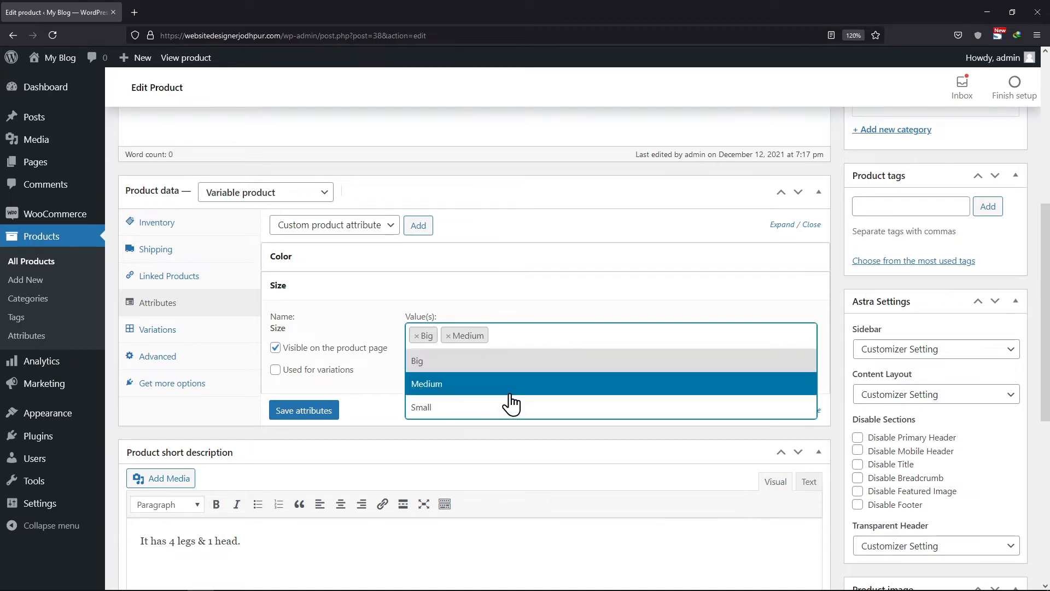
left_click(512, 408)
left_click(275, 369)
left_click(295, 414)
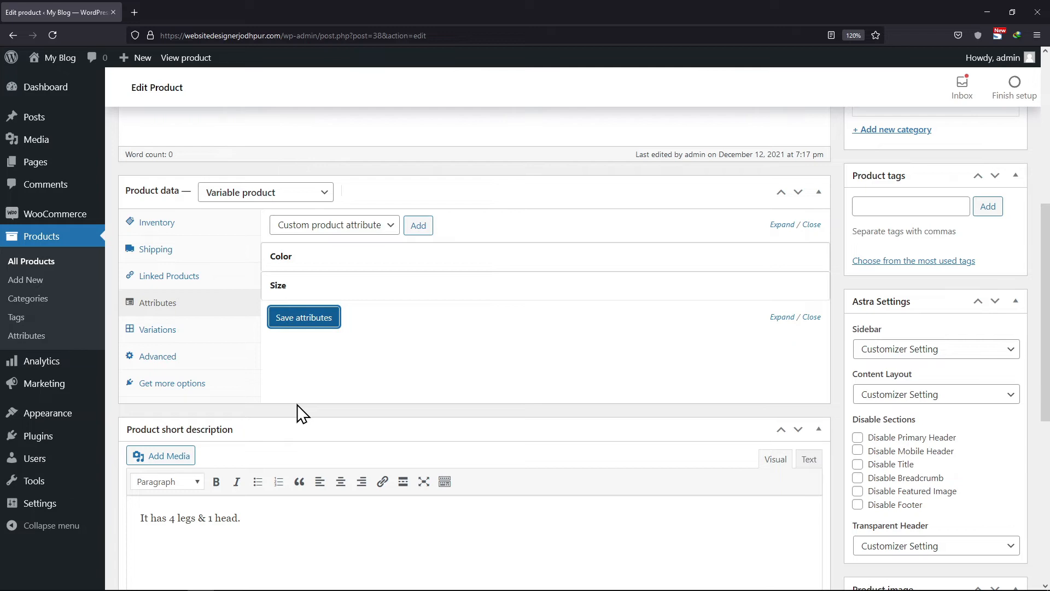
Step: Create variations from all attributes for the Elephant product and confirm linking every combination
left_click(182, 325)
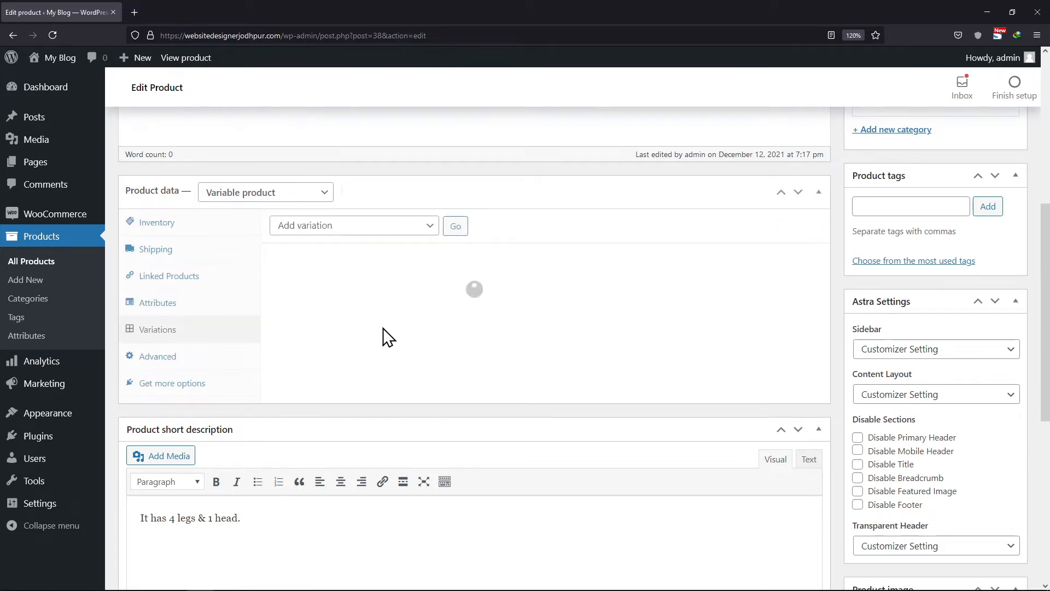
left_click(384, 227)
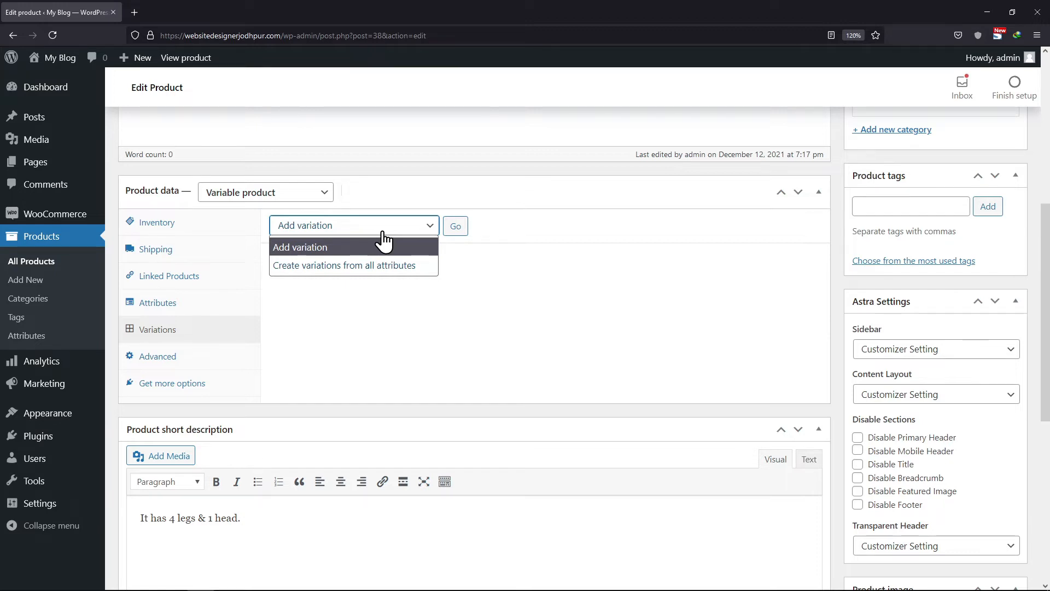
left_click(382, 256)
left_click(459, 229)
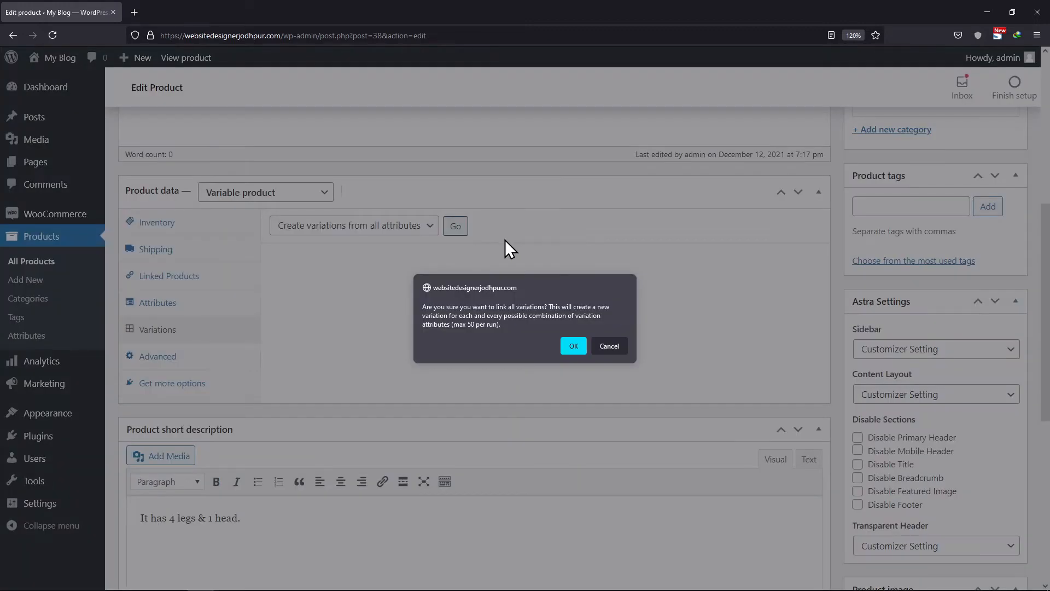
left_click(571, 349)
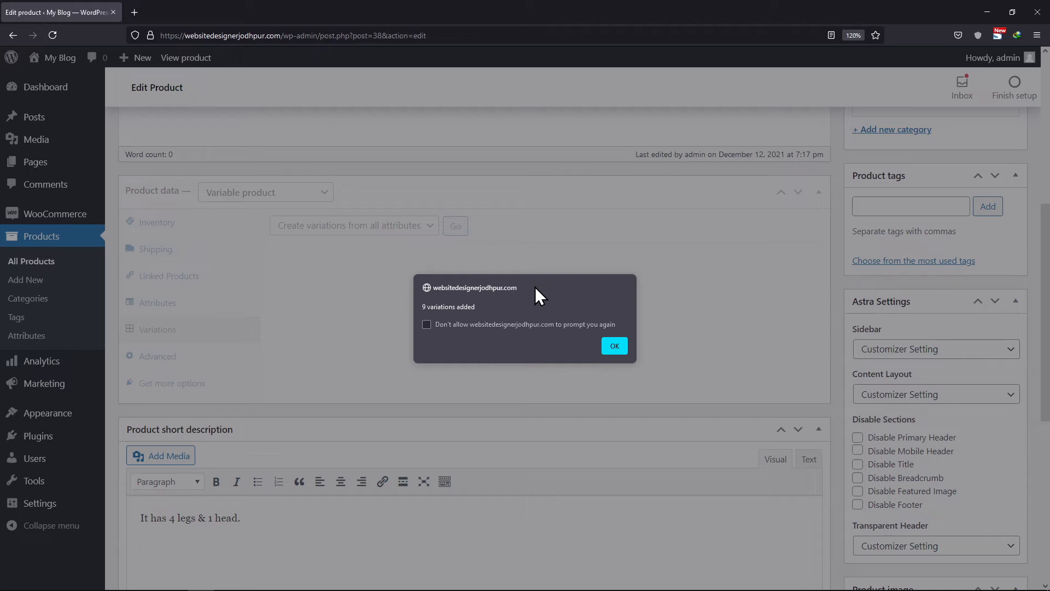
left_click(614, 345)
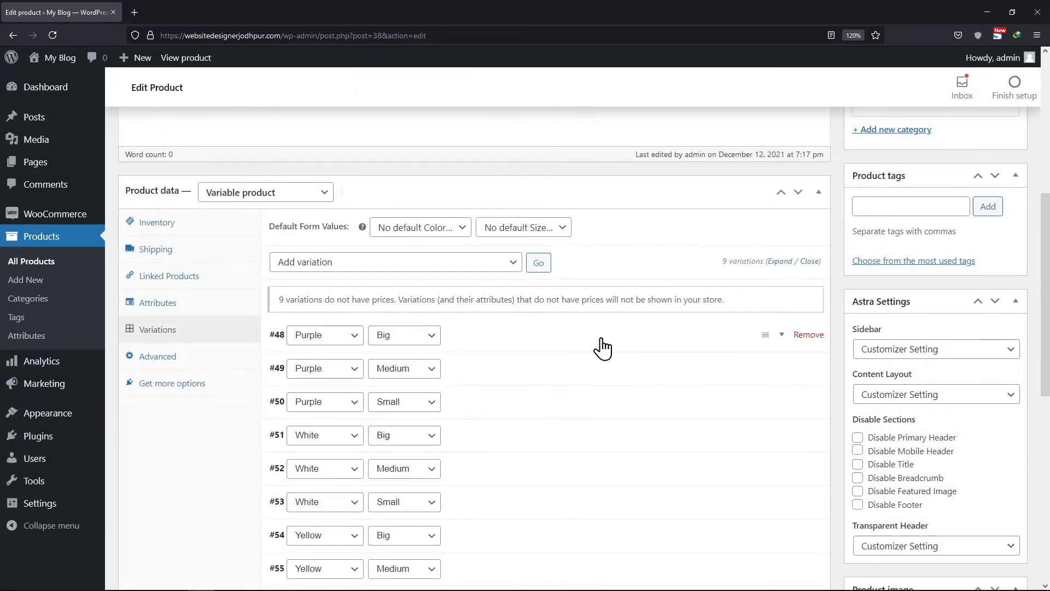
Step: Set the regular price of the Purple, Big variation to $550
scroll(518, 279, "down", 2)
left_click(499, 265)
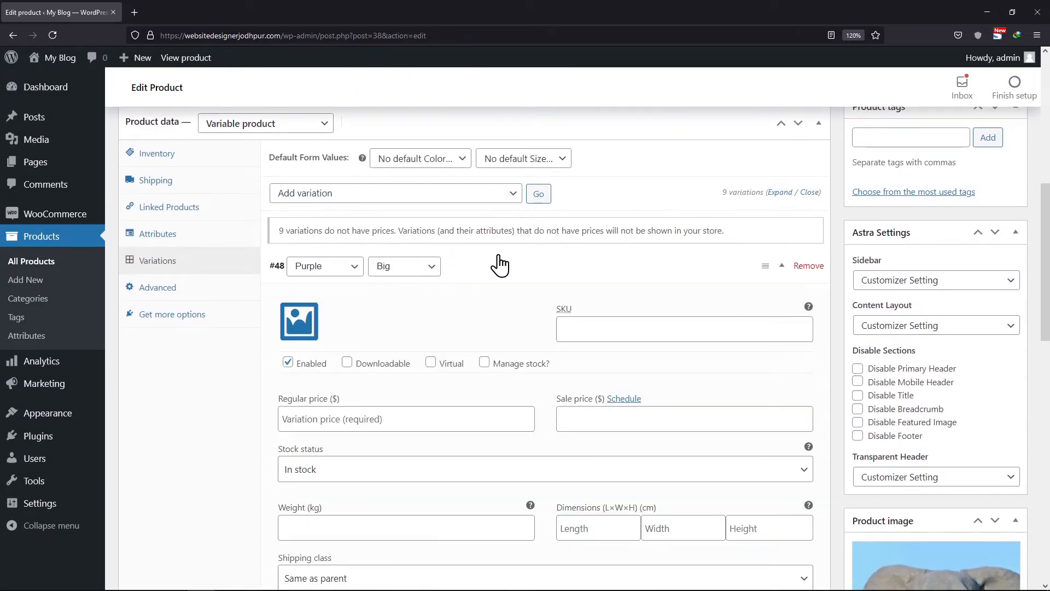
scroll(470, 284, "down", 1)
left_click(410, 347)
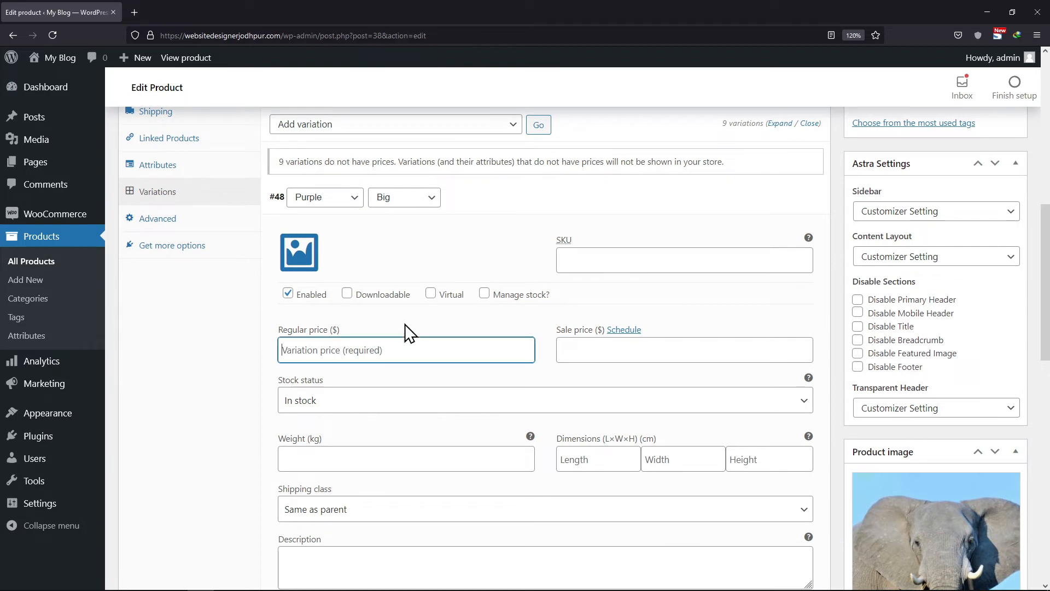
type("100")
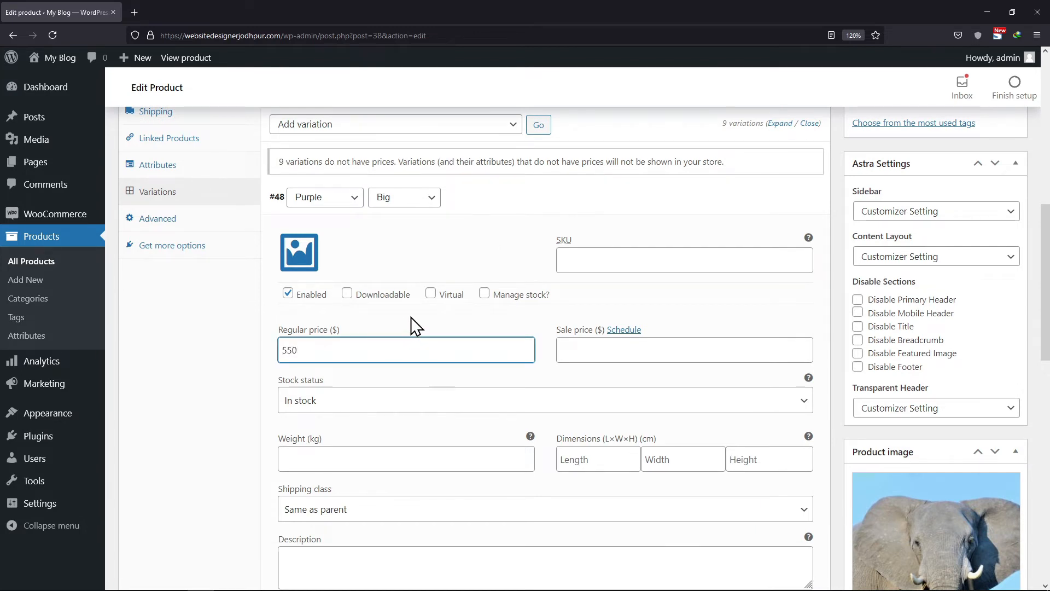
left_click(511, 210)
Step: Set the regular price of the Purple, Medium variation to $500
left_click(496, 244)
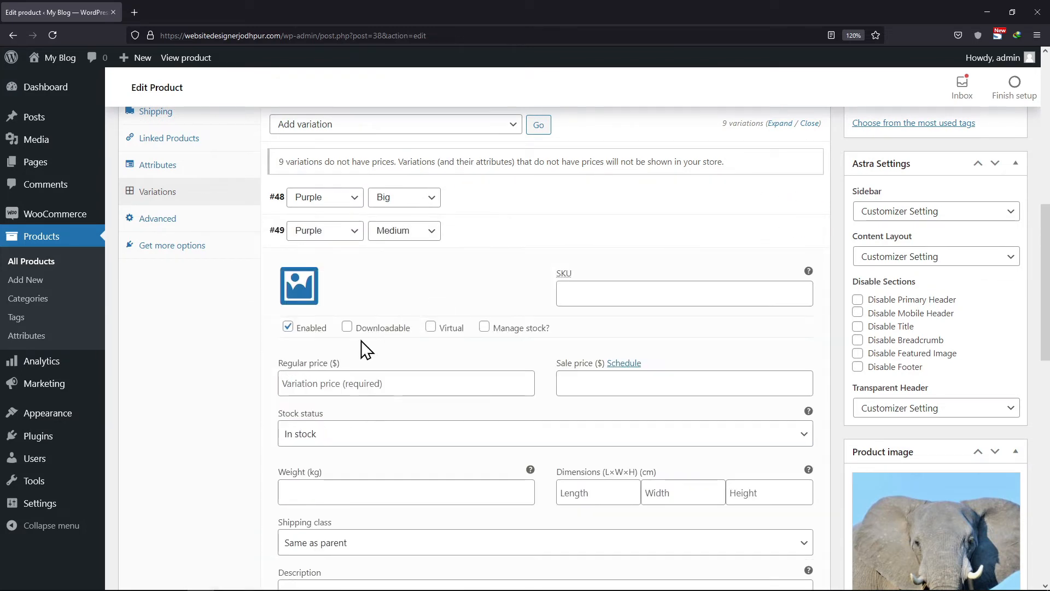
left_click(326, 386)
type("550")
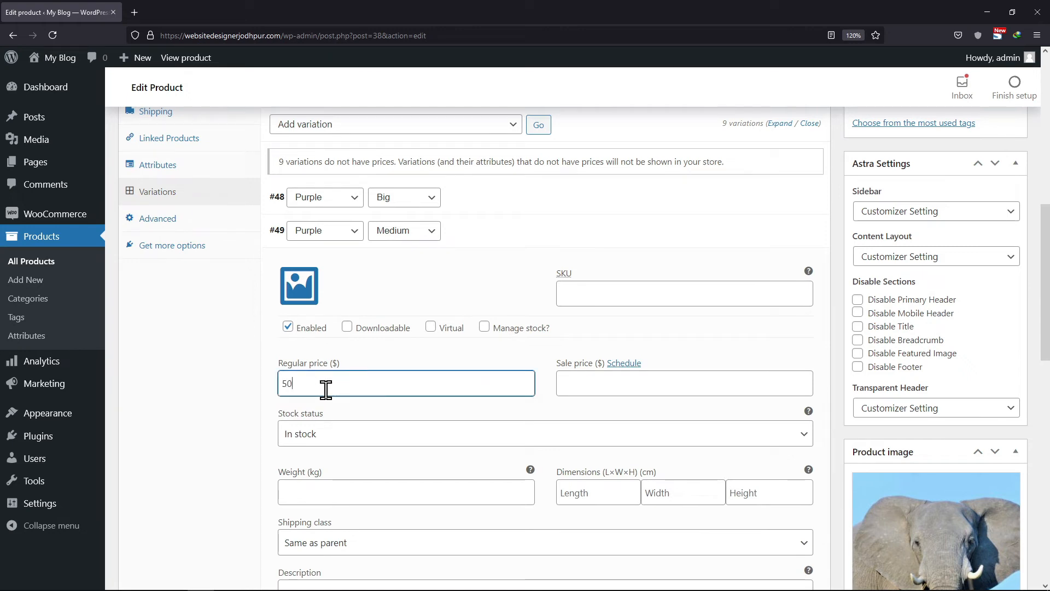
left_click(473, 224)
left_click(481, 215)
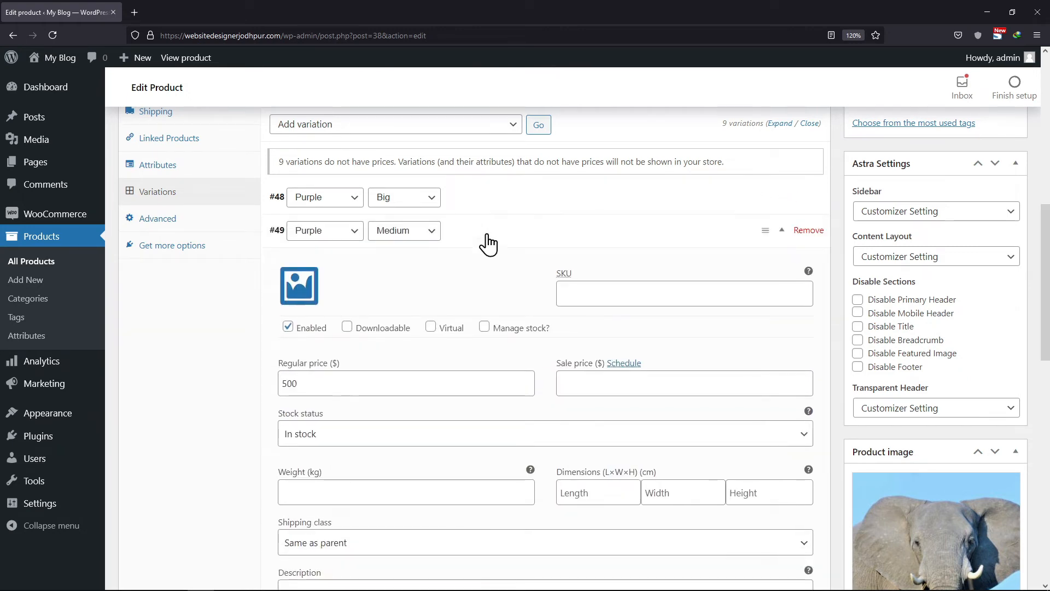
left_click(486, 242)
Step: Set the regular price of the Purple, Small variation to $450
left_click(499, 268)
left_click(393, 410)
type("450")
left_click(472, 289)
Step: Enter regular prices for the White variations and the Yellow, Big variation
left_click(471, 301)
left_click(401, 450)
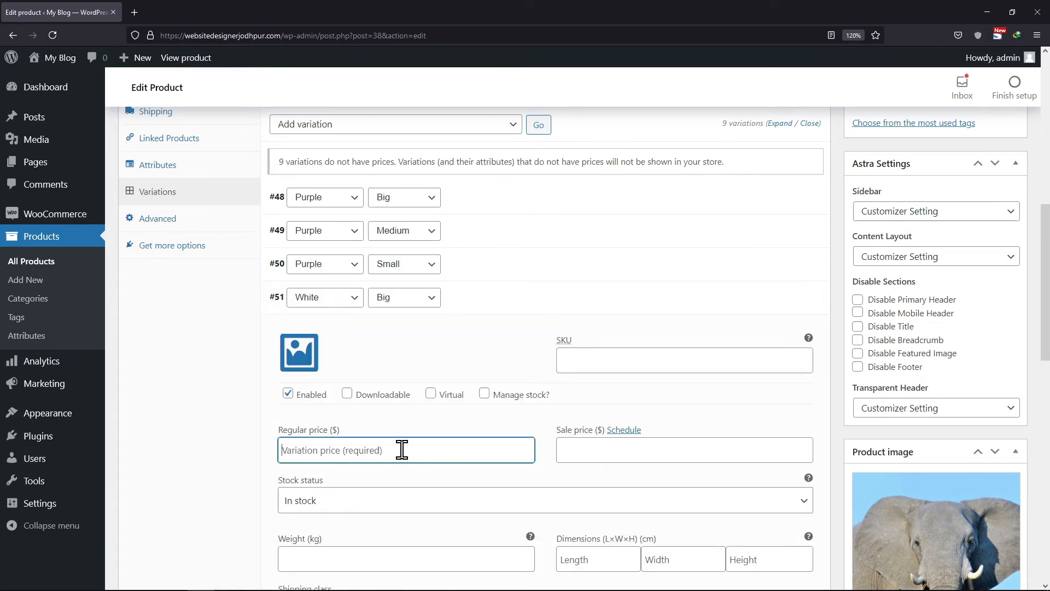
left_click(468, 303)
left_click(475, 334)
left_click(484, 343)
left_click(486, 401)
left_click(363, 546)
type("5")
left_click(485, 401)
Step: Set the regular price of the Yellow, Medium variation to $650 and fill in the price of the Yellow, Small variation
left_click(483, 433)
scroll(483, 441, "down", 3)
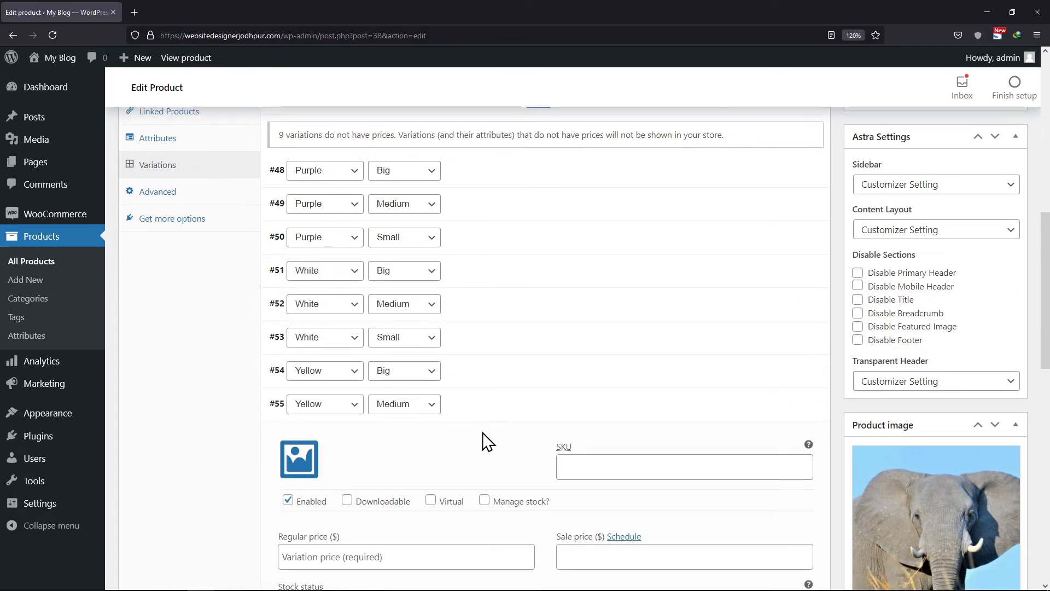
left_click(407, 451)
type("650")
left_click(489, 297)
left_click(486, 328)
left_click(392, 487)
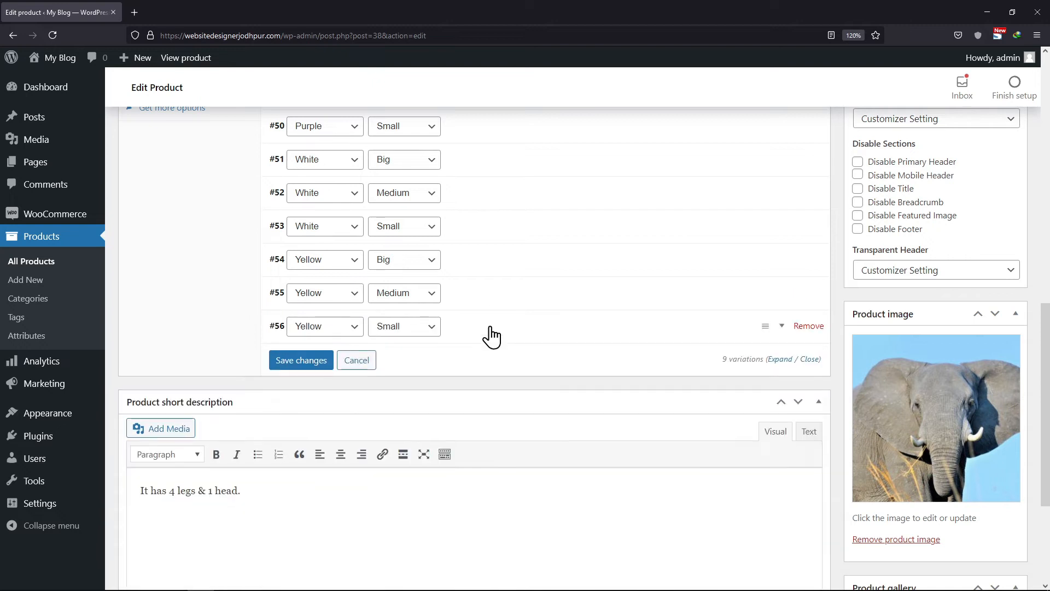
Step: Save the variation changes and update the Elephant product
left_click(273, 362)
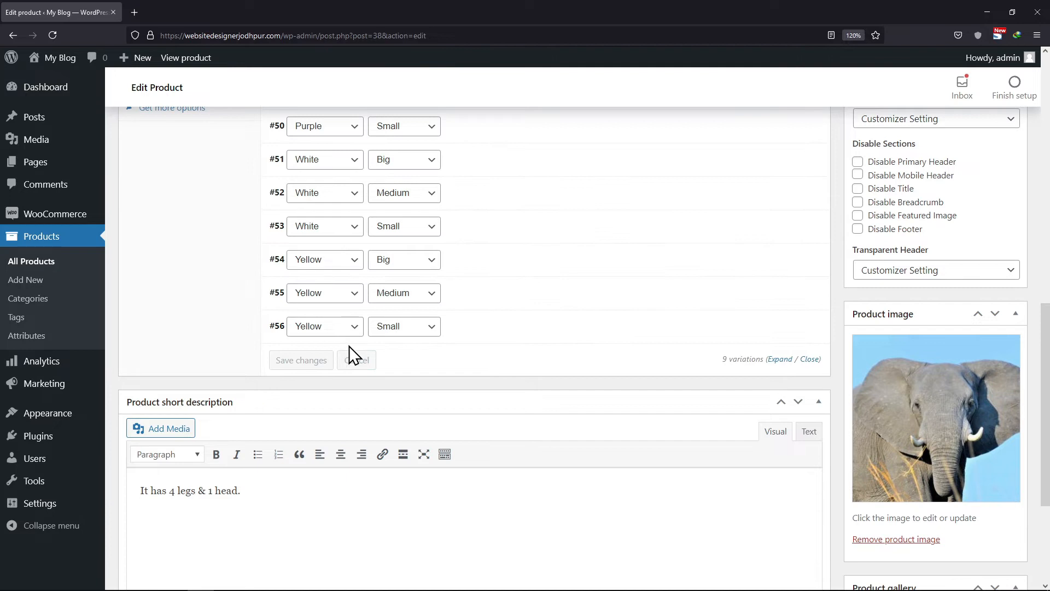
scroll(633, 380, "up", 10)
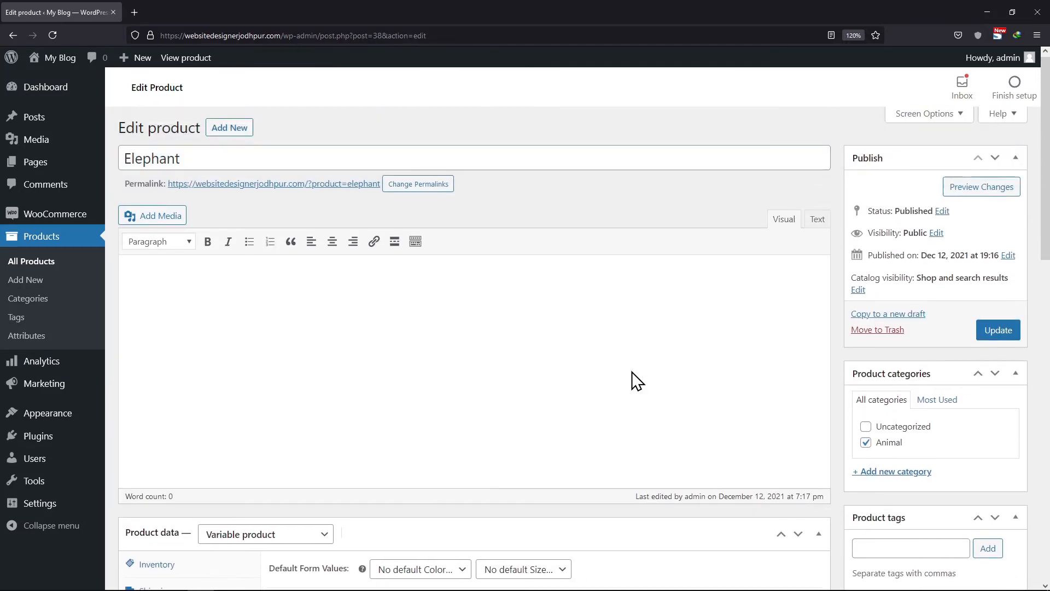
left_click(997, 333)
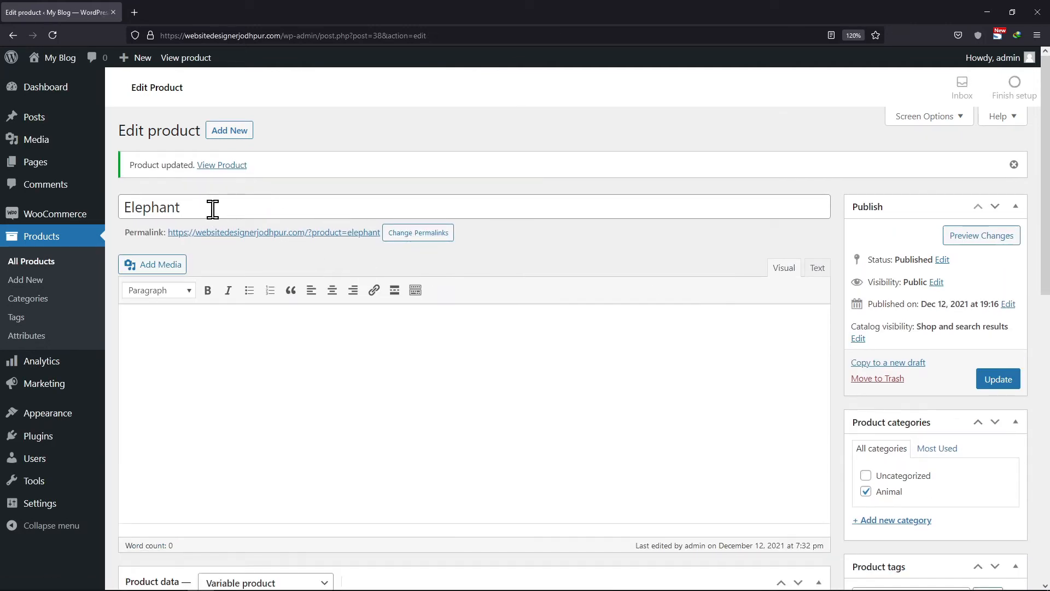
Step: View the Elephant product page in a new tab and choose color Purple and size Medium to check the variation's price
right_click(222, 166)
left_click(245, 184)
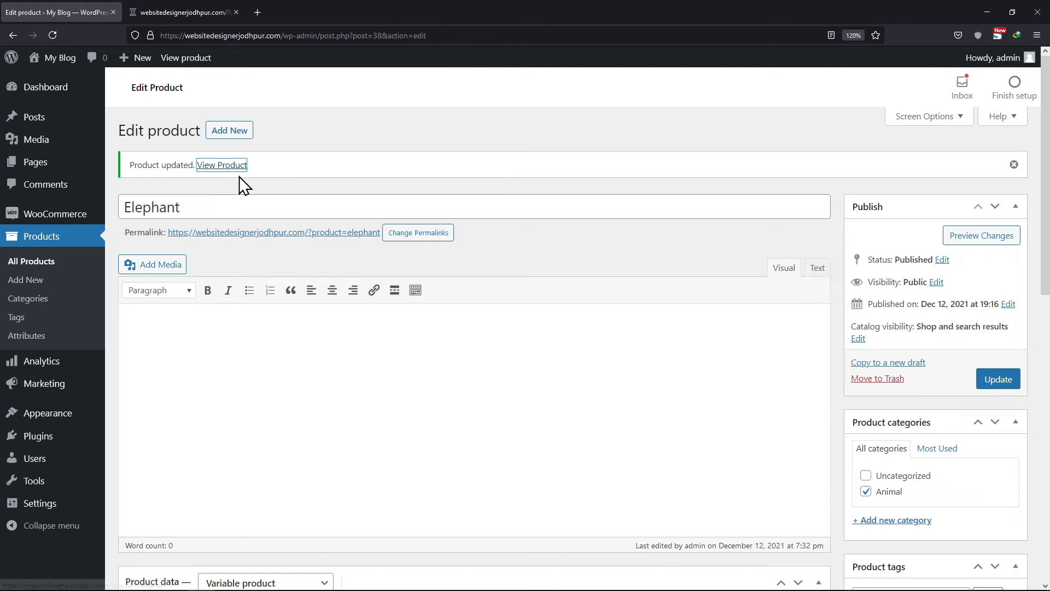
left_click(176, 8)
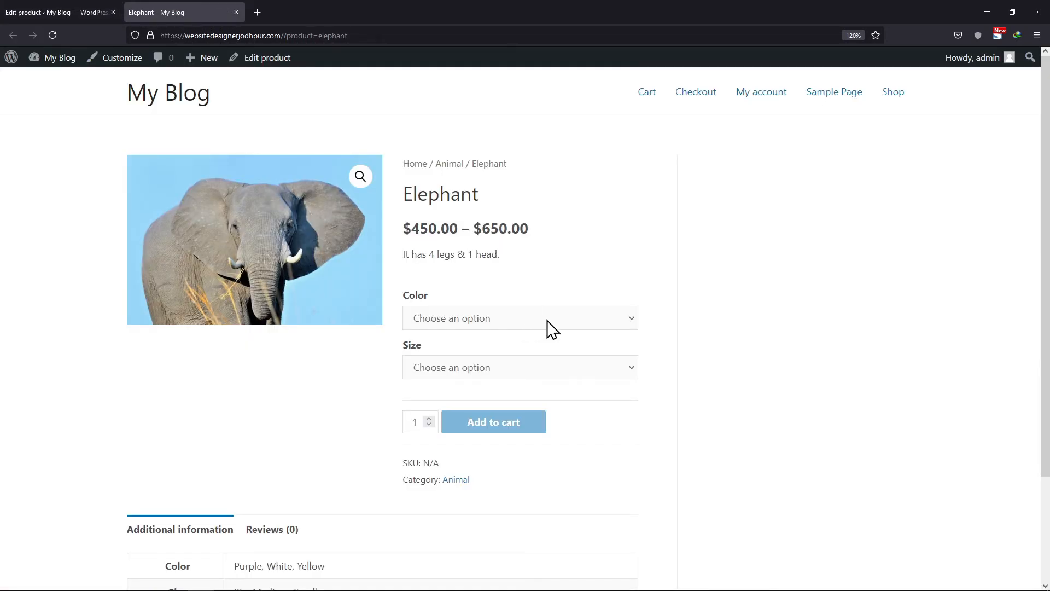
left_click(547, 320)
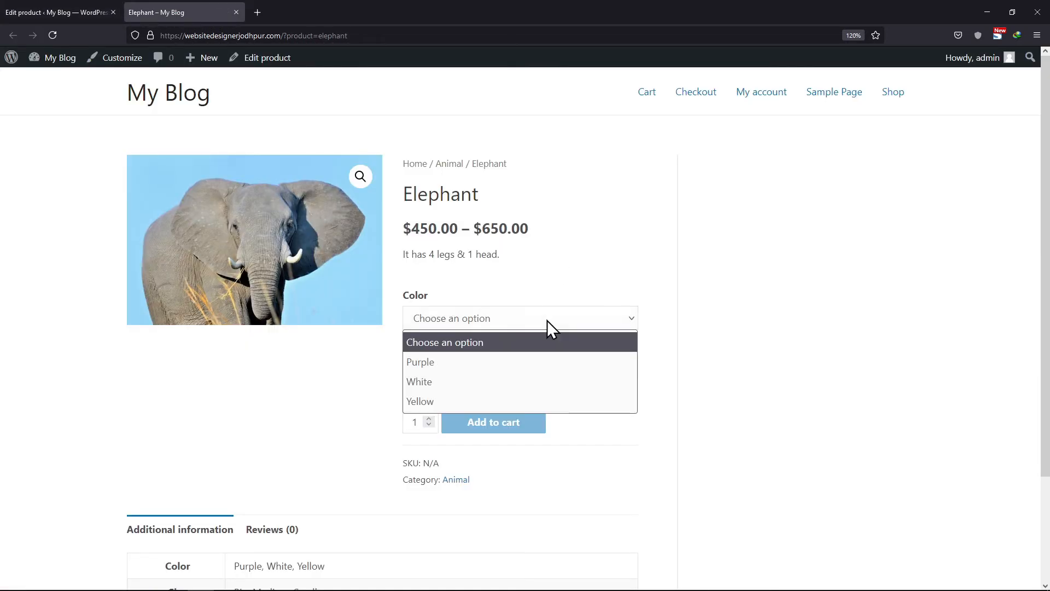
left_click(516, 361)
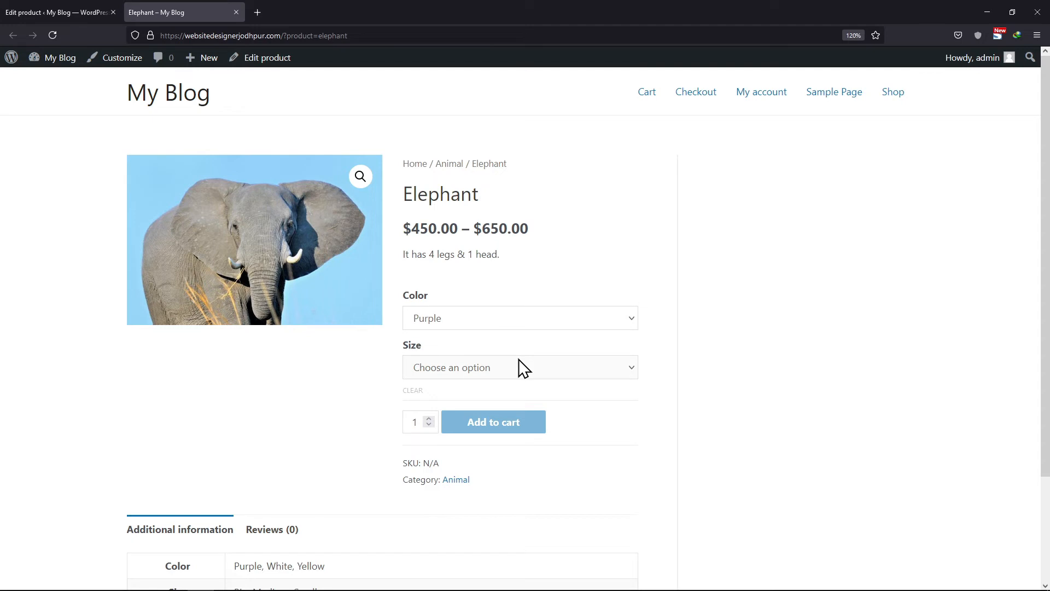
left_click(518, 361)
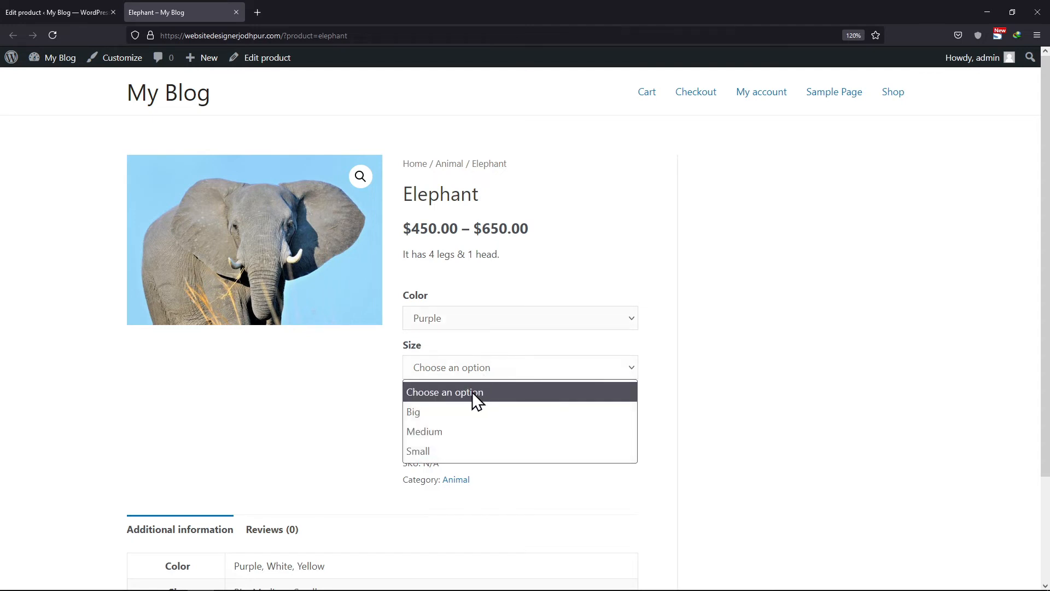
left_click(461, 431)
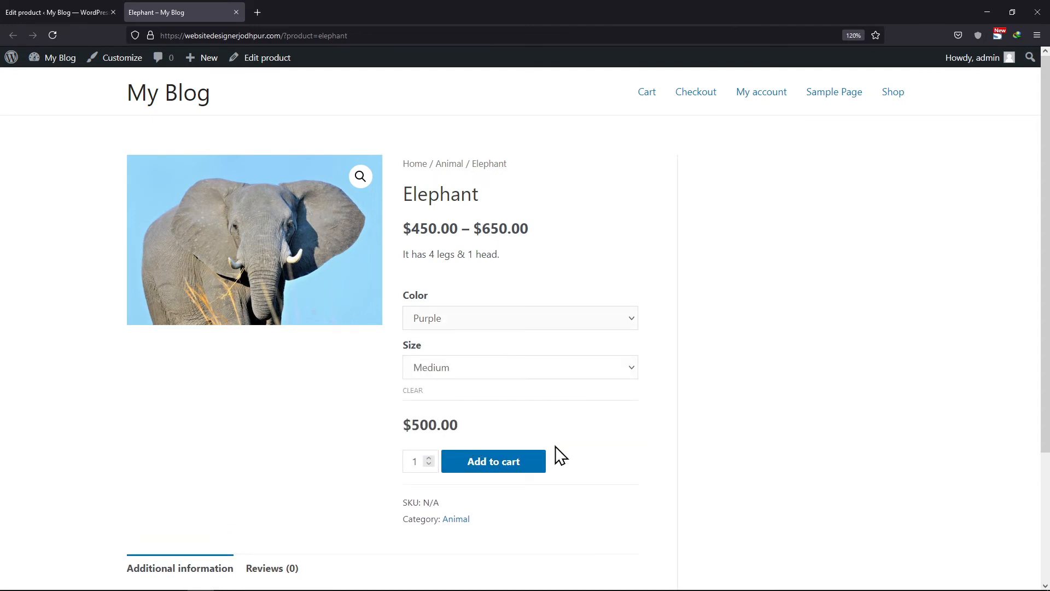